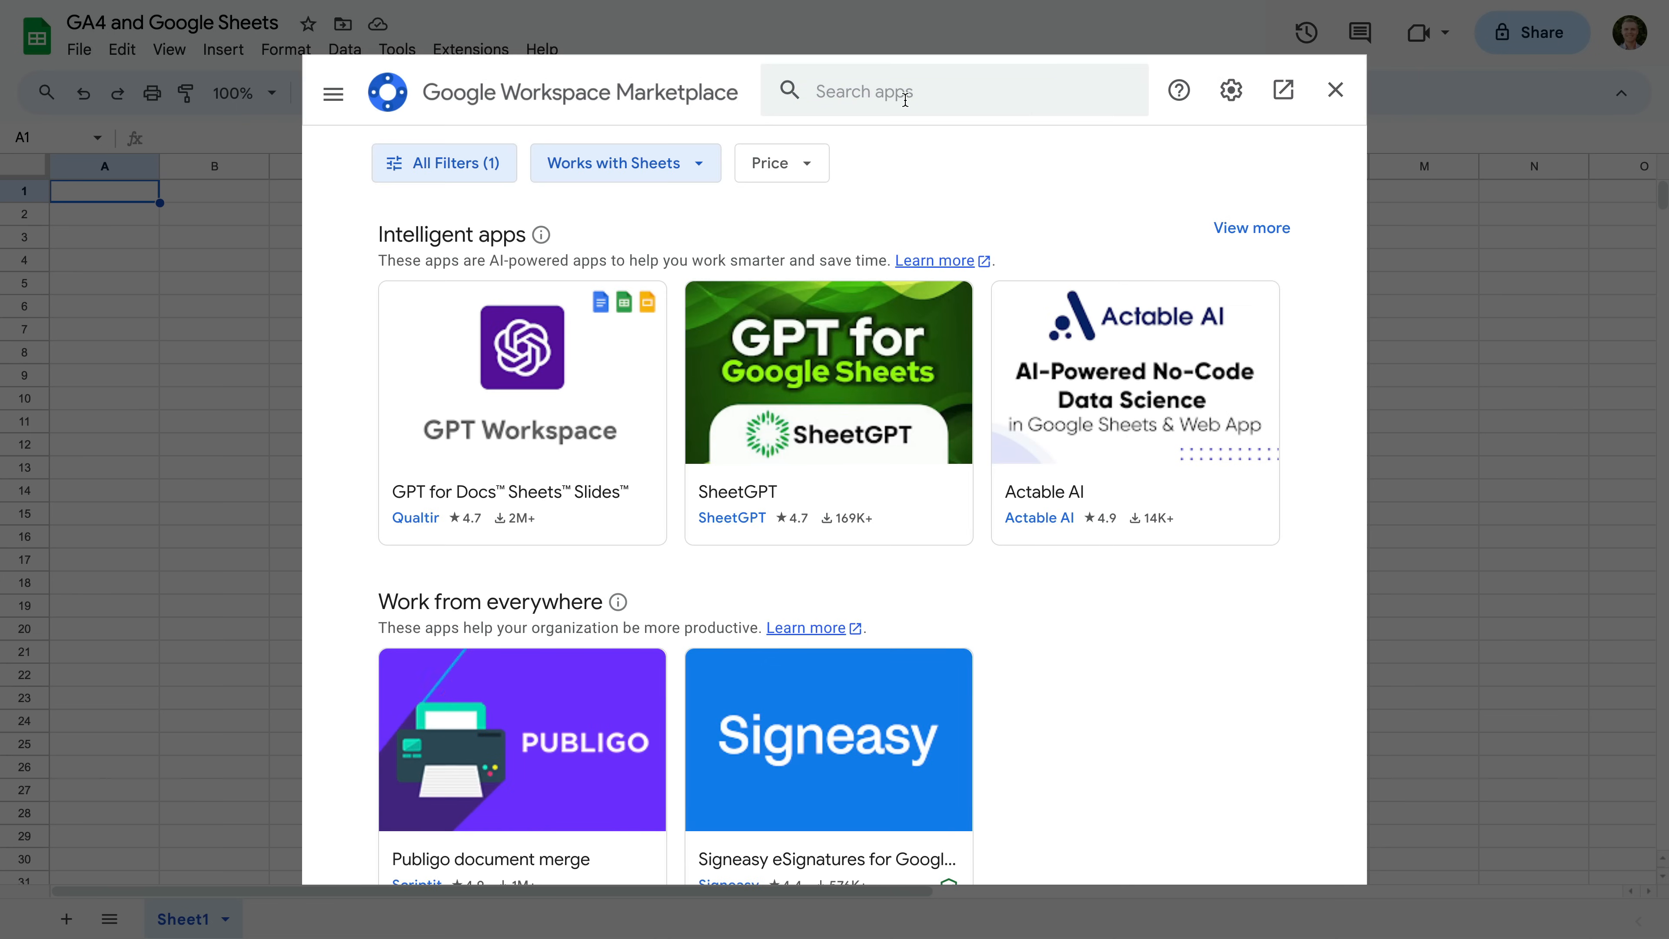
- Search the Marketplace for GA4 Reports Builder for Google Analytics and open Google's add-on listing
{"action": "left_click", "coordinate": [903, 99]}
{"action": "type", "text": "G"}
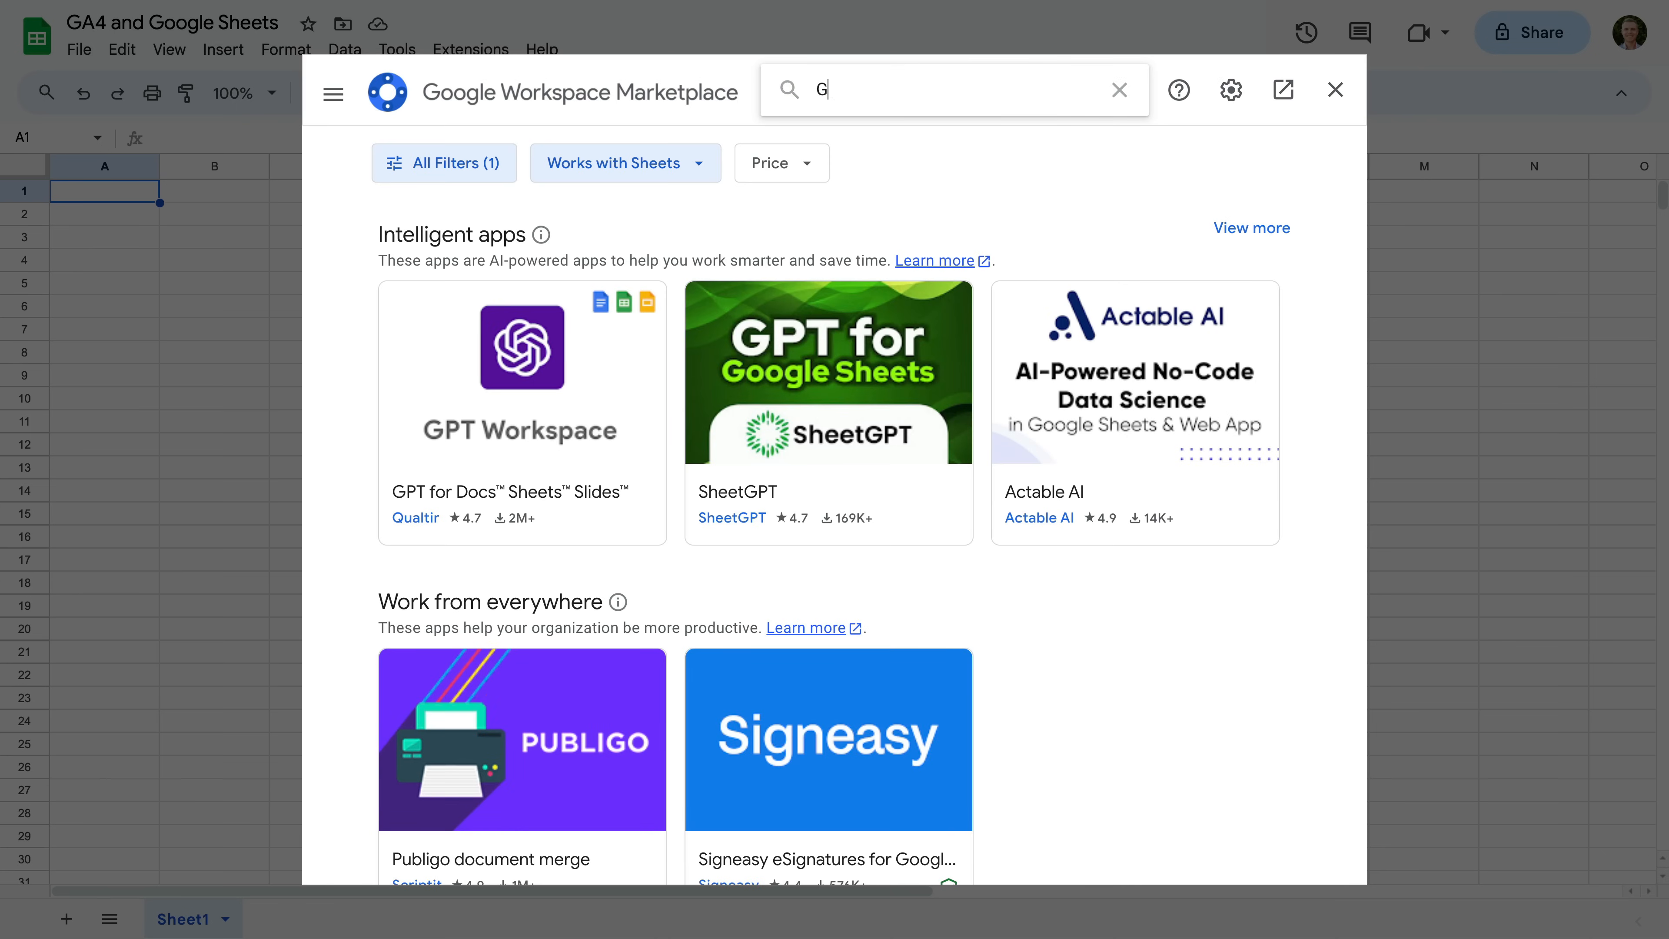
{"action": "type", "text": "A4 rep"}
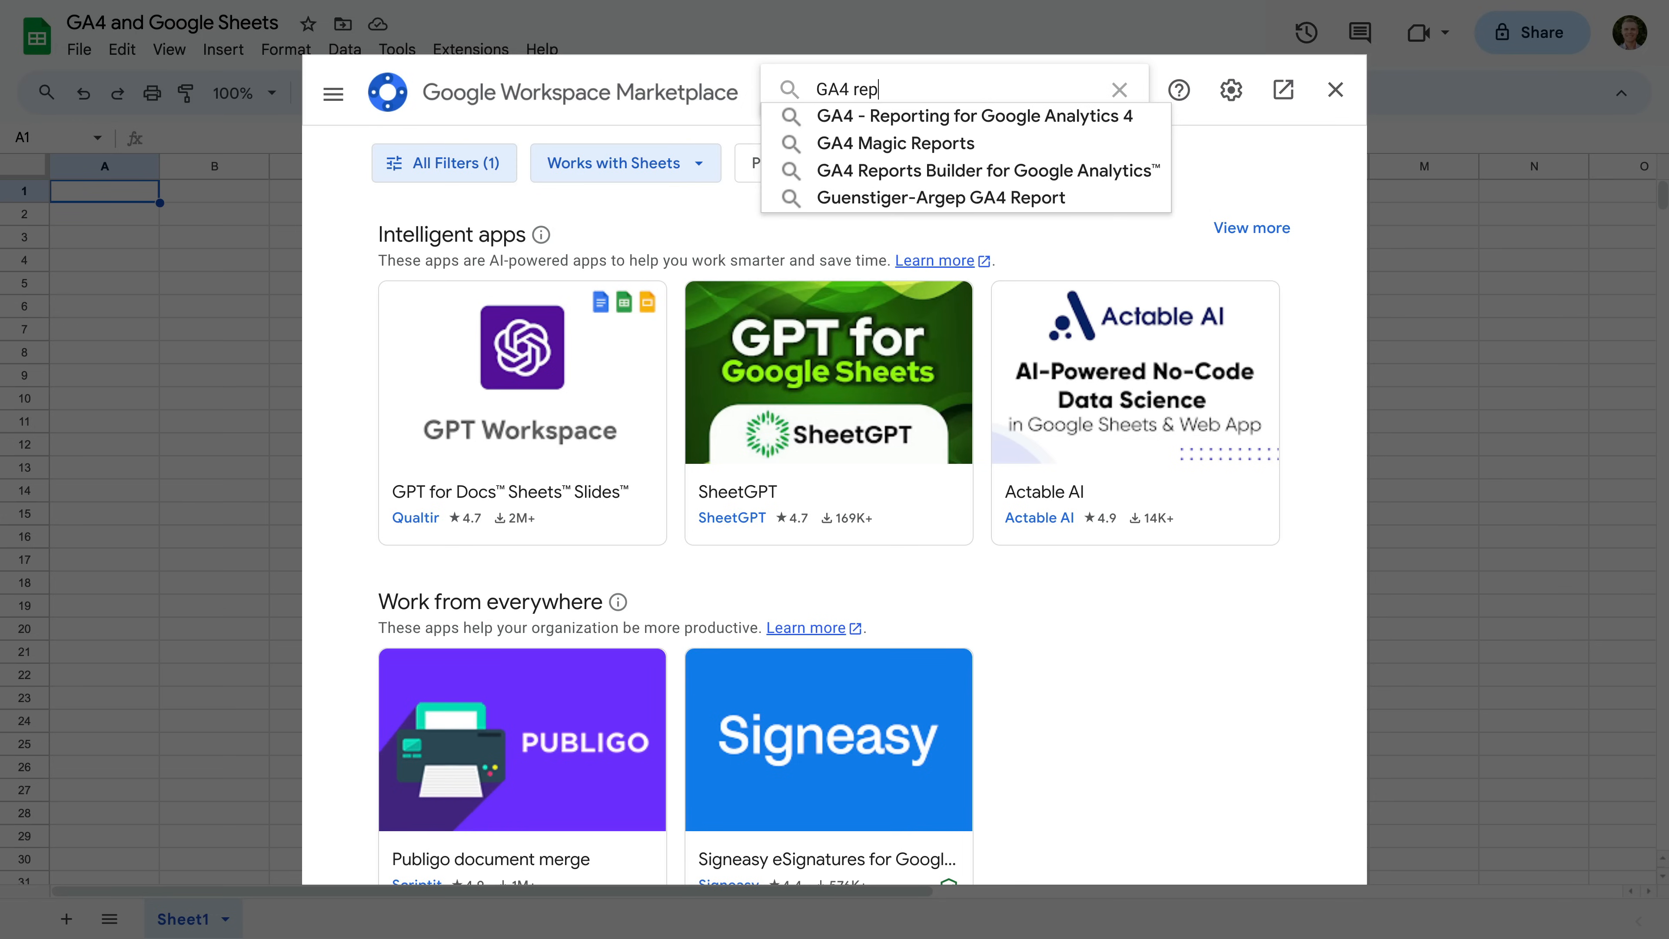
{"action": "type", "text": "orts builder"}
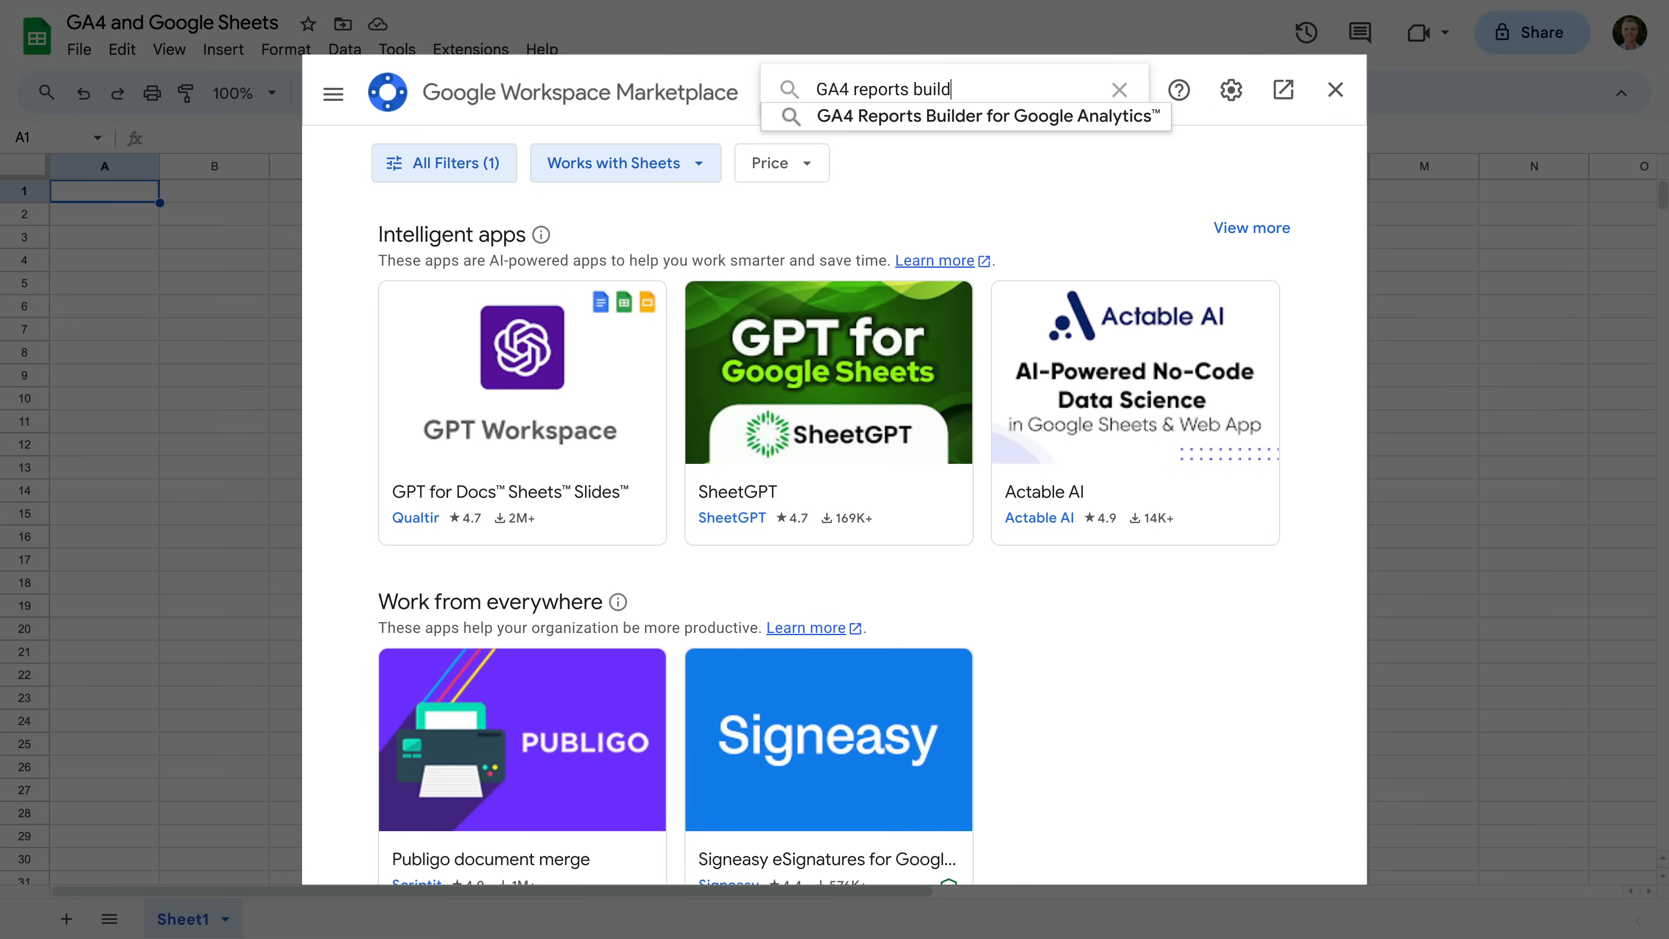
{"action": "left_click", "coordinate": [902, 118]}
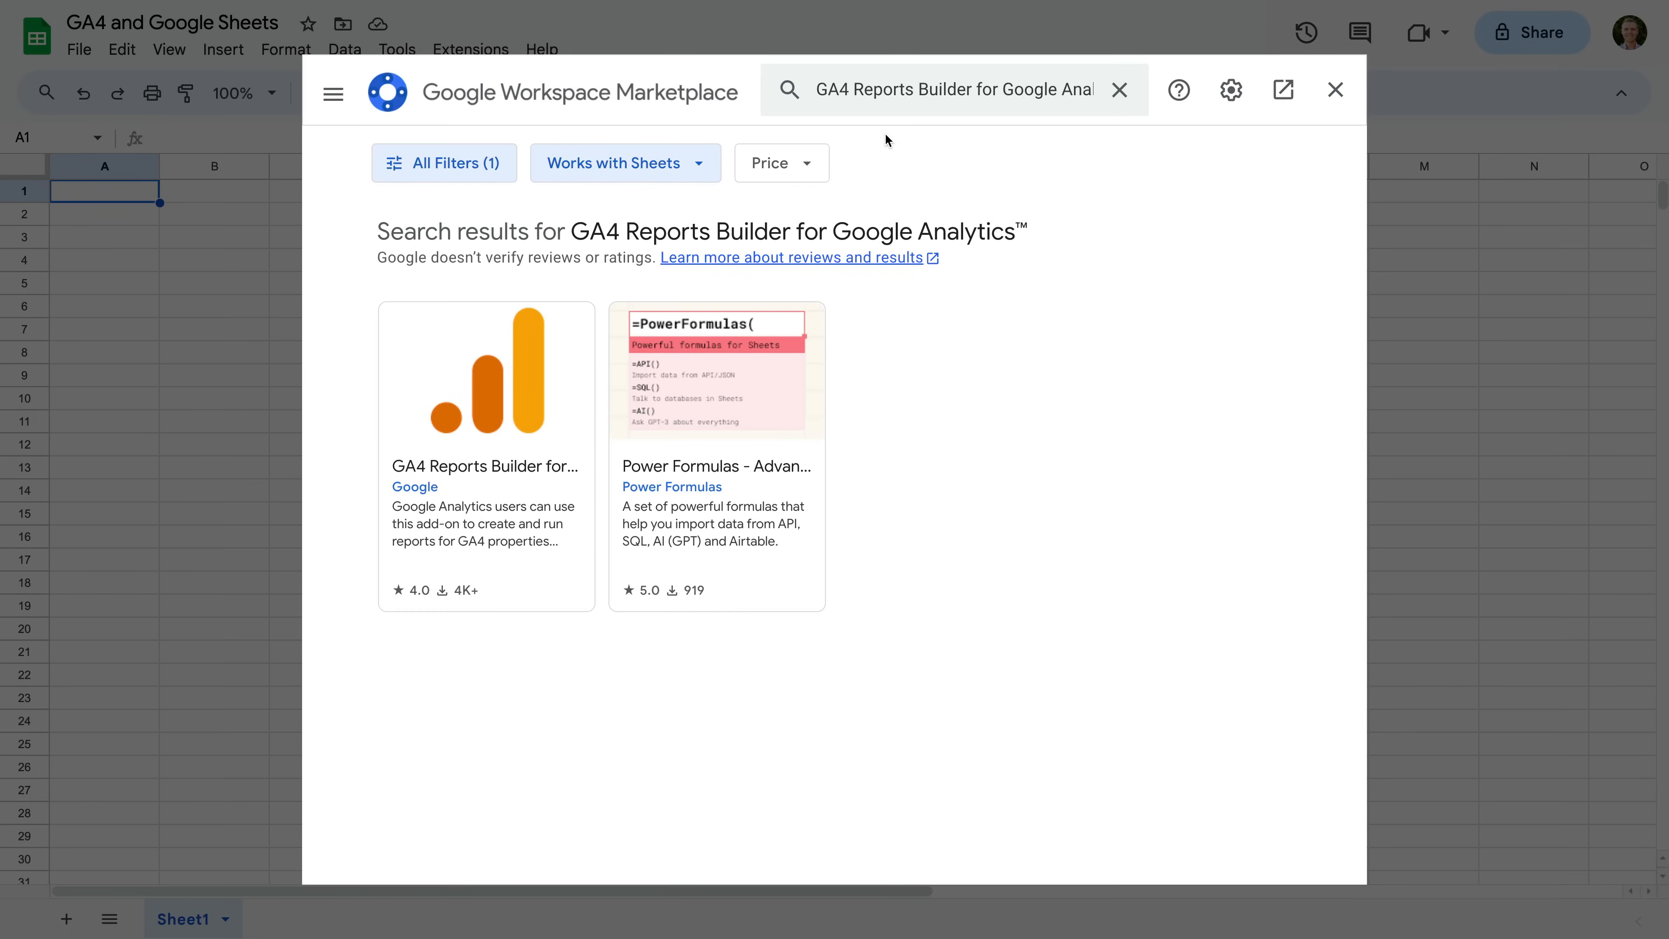
{"action": "left_click", "coordinate": [518, 400]}
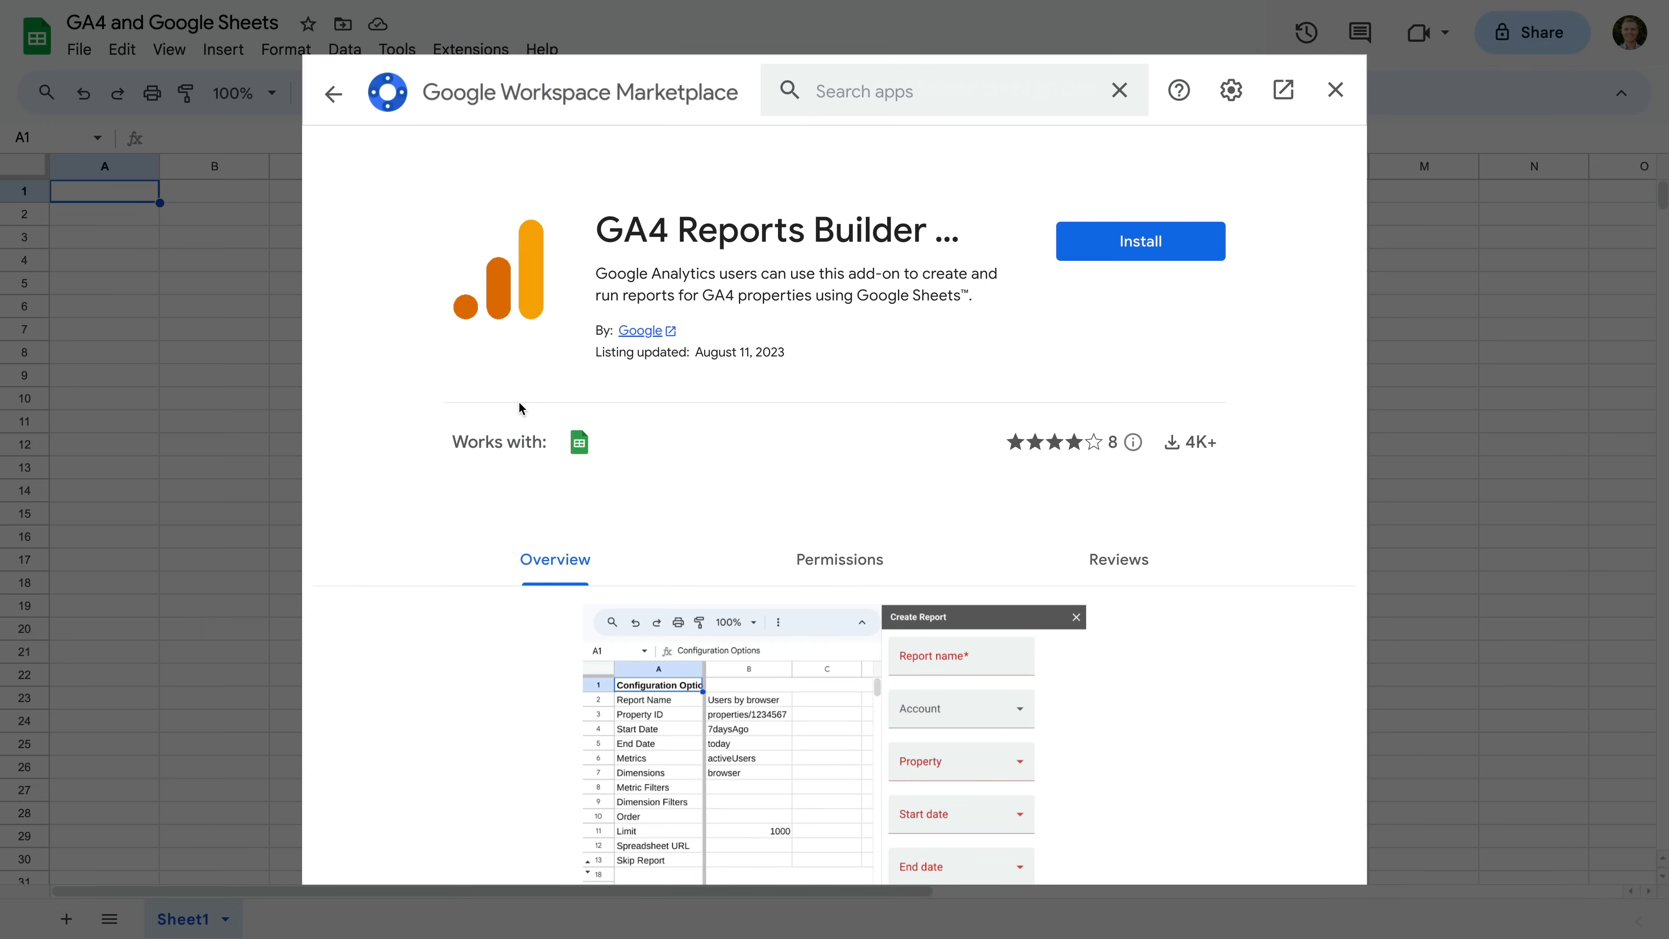
- Install the GA4 Reports Builder add-on, allowing it access to the existing Google account, and return to the spreadsheet
{"action": "left_click", "coordinate": [1096, 244]}
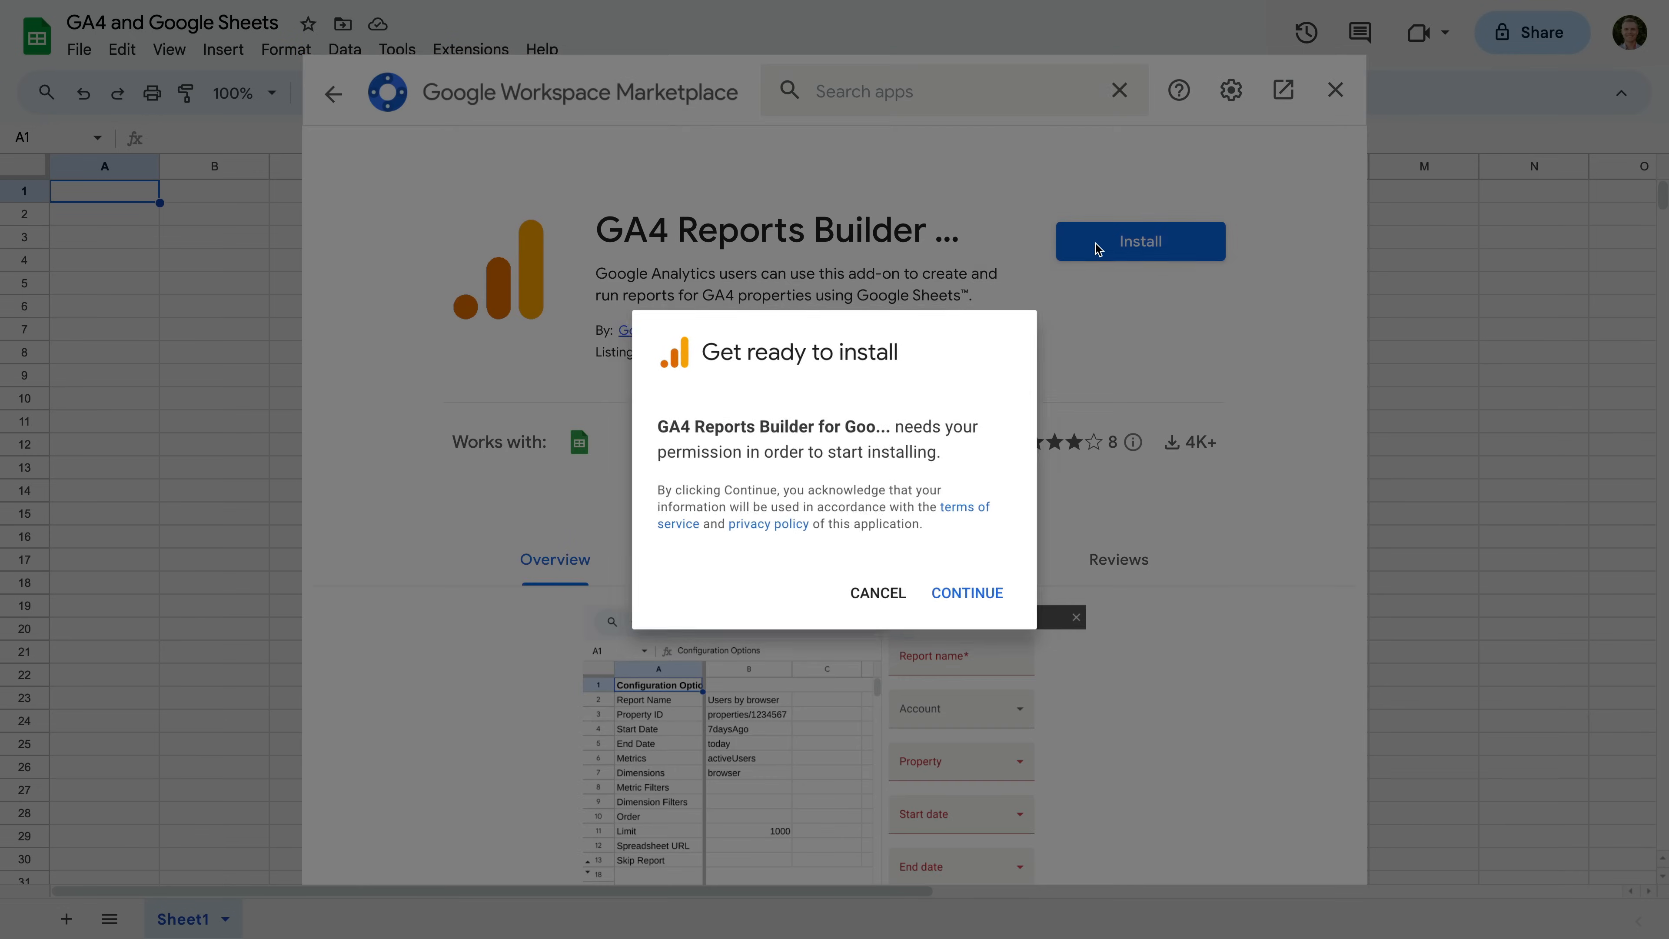
{"action": "left_click", "coordinate": [990, 596]}
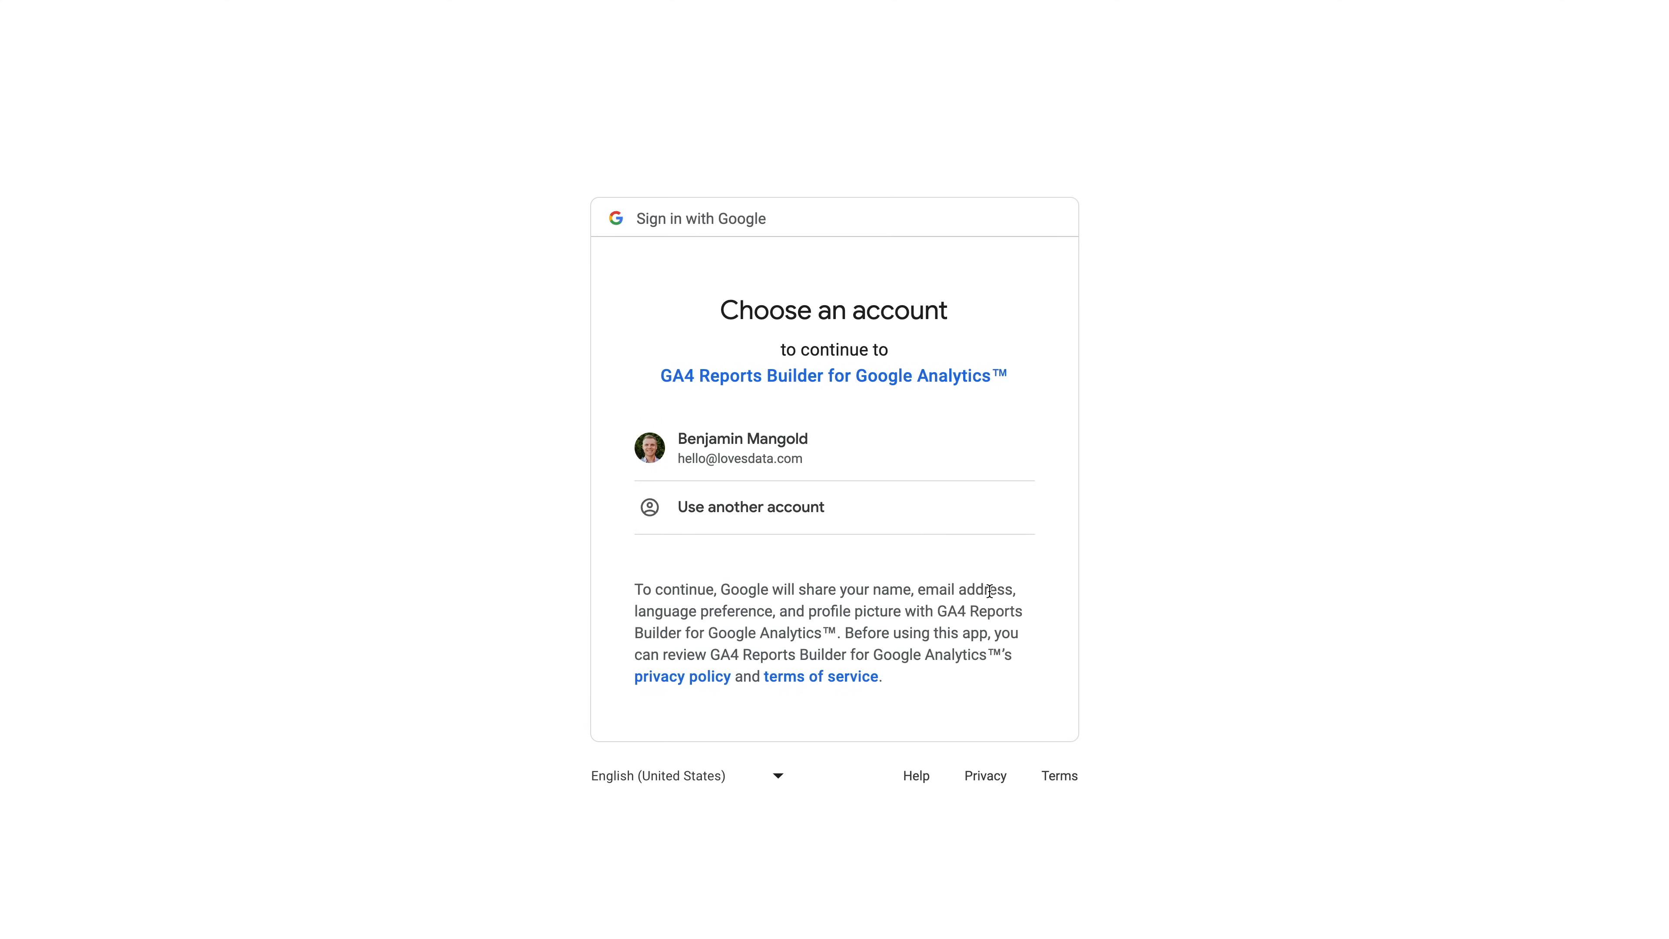
{"action": "left_click", "coordinate": [825, 466]}
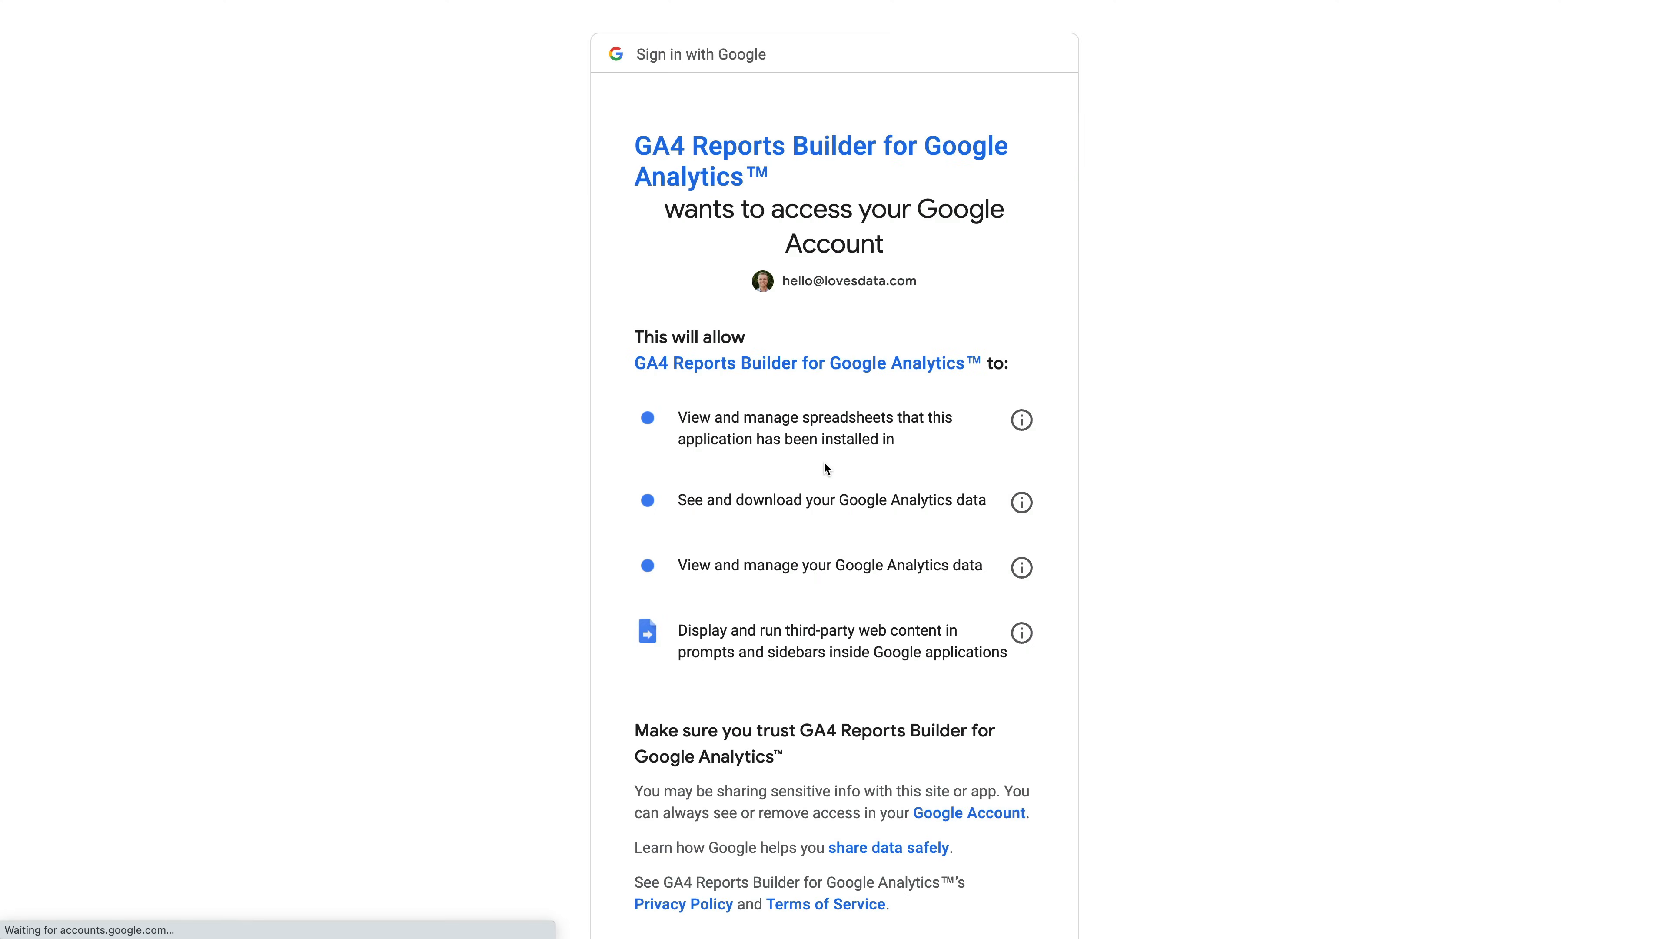
{"action": "scroll", "coordinate": [834, 559], "scroll_direction": "down", "scroll_amount": 3}
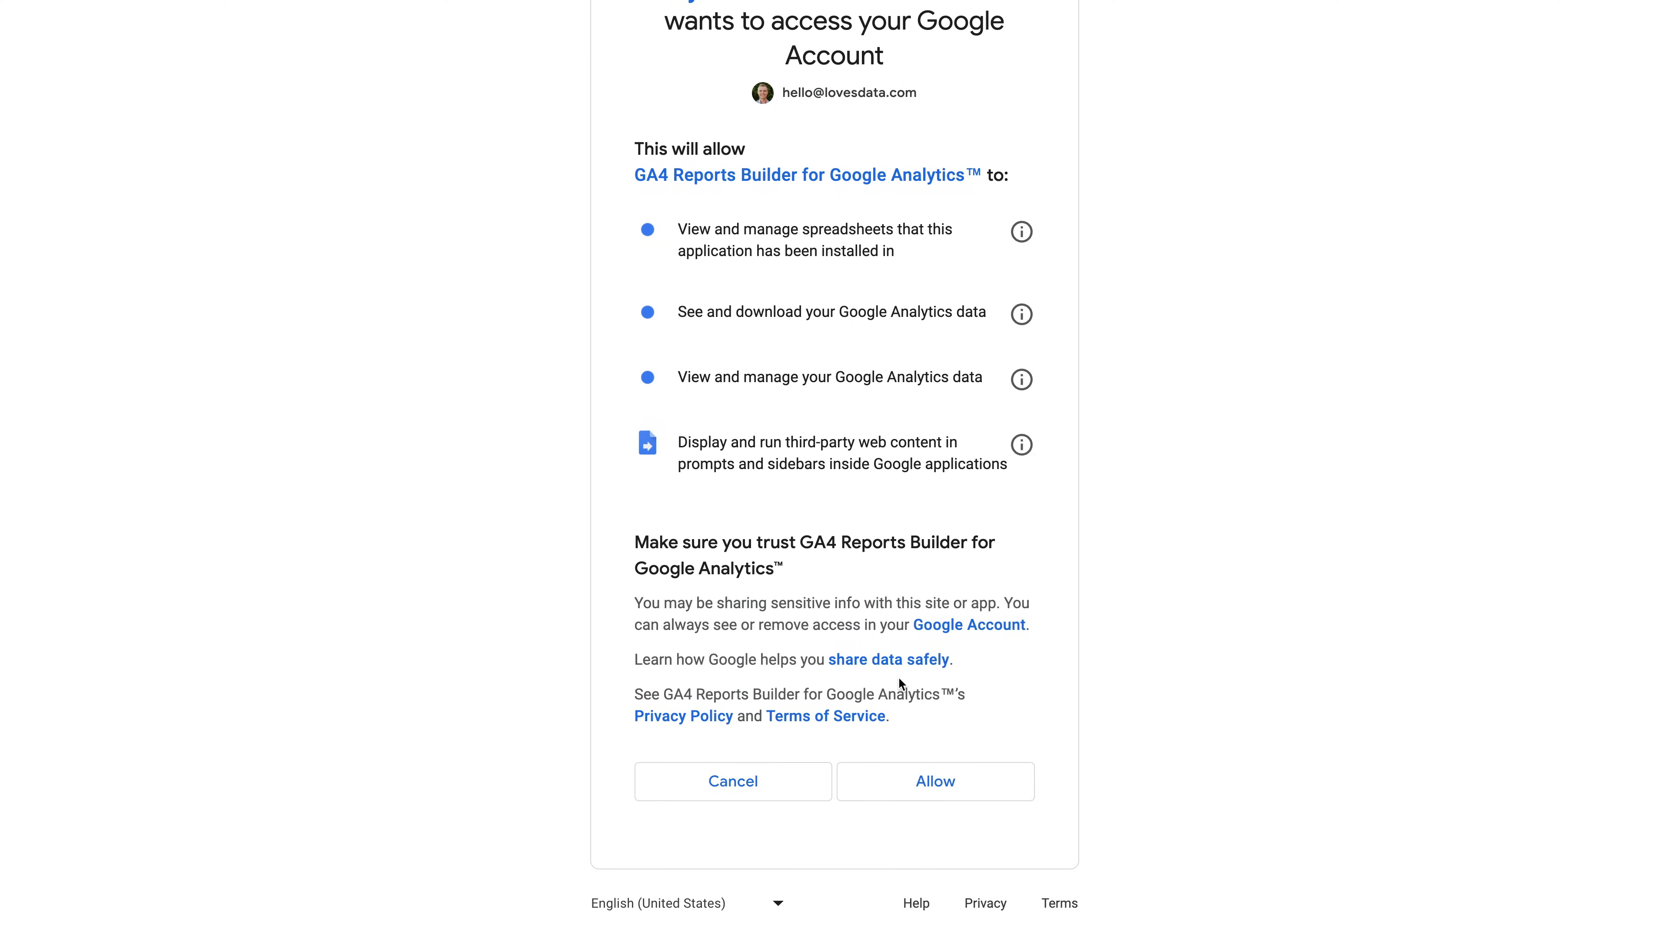
{"action": "left_click", "coordinate": [995, 787]}
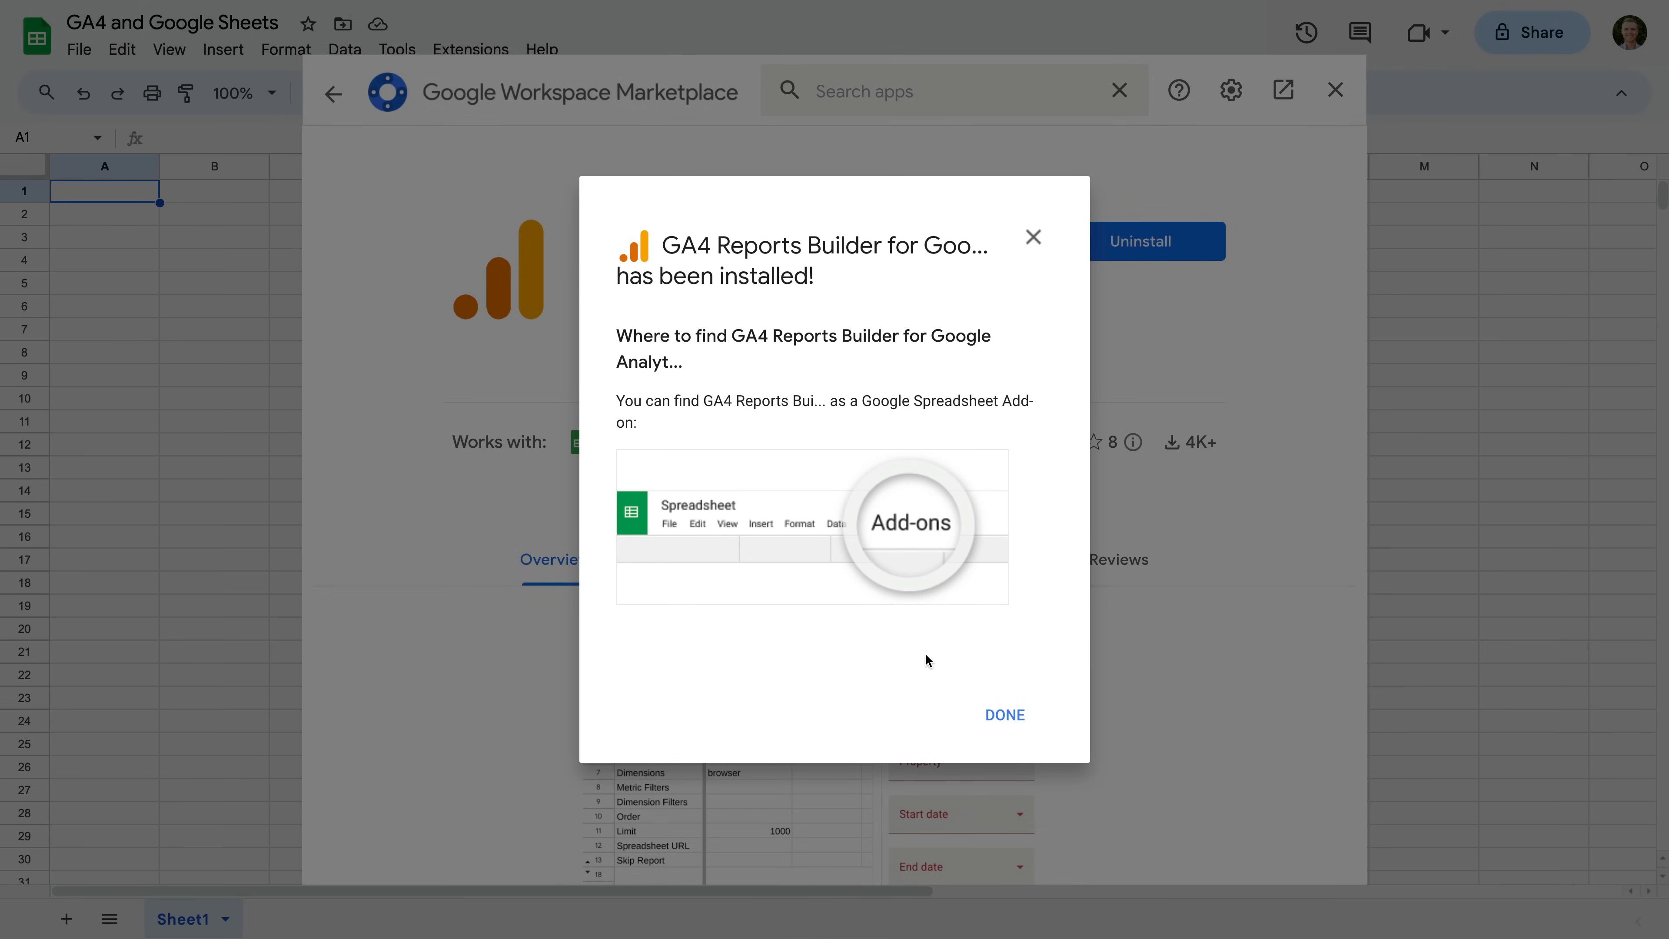
{"action": "left_click", "coordinate": [1006, 715]}
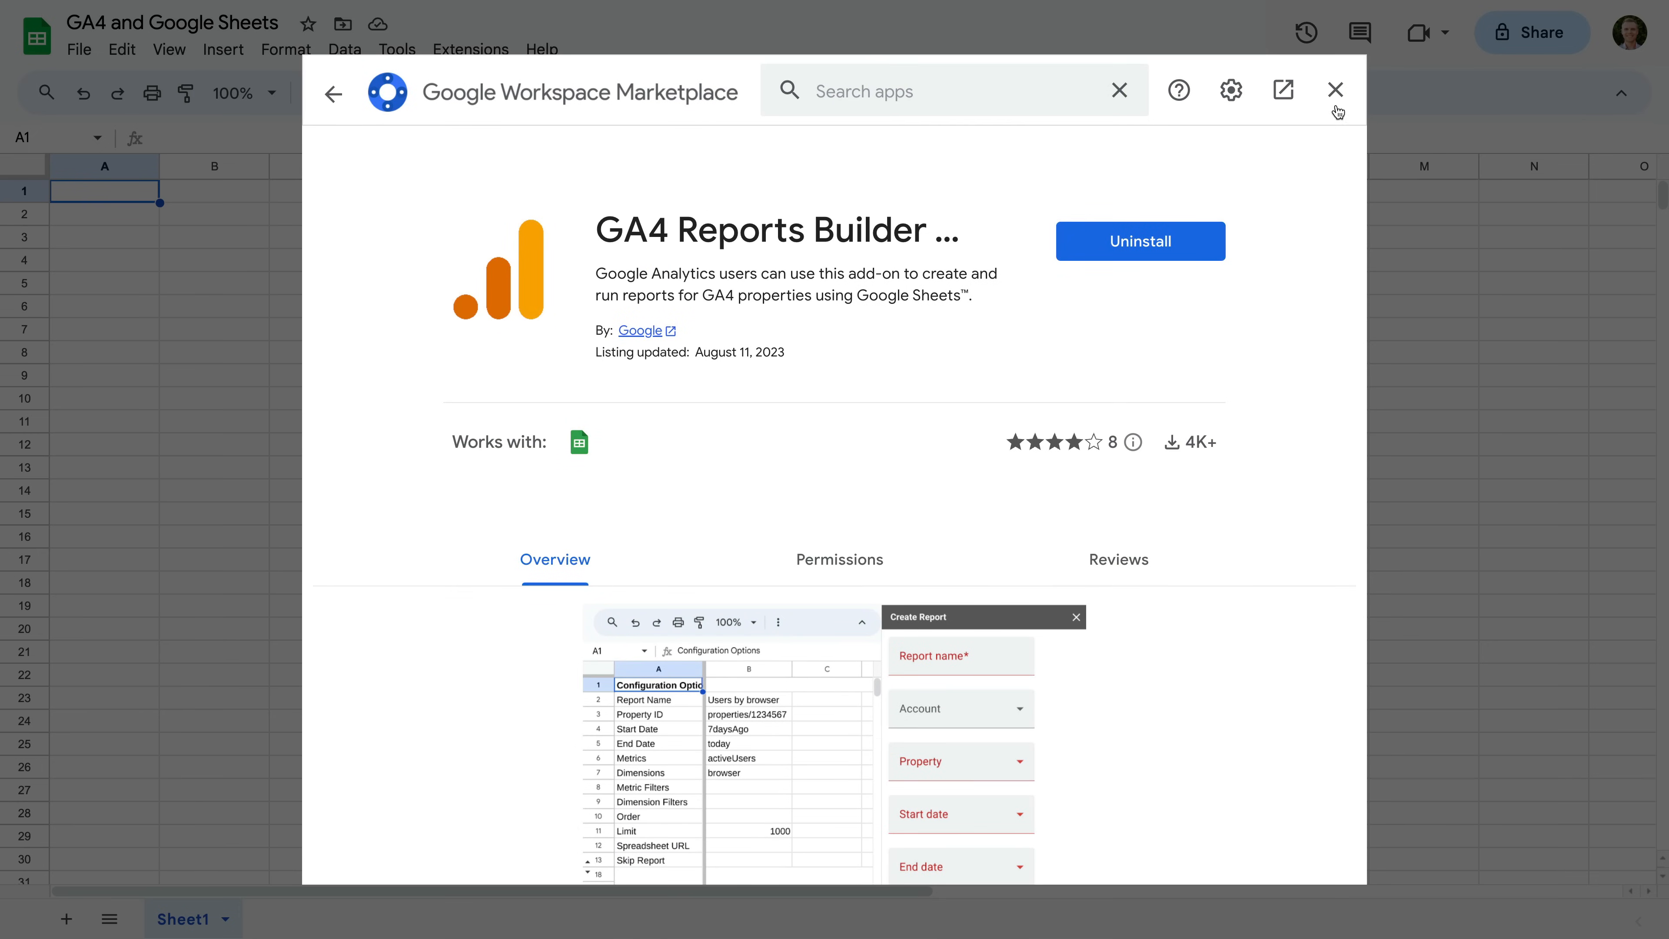
{"action": "left_click", "coordinate": [1335, 90]}
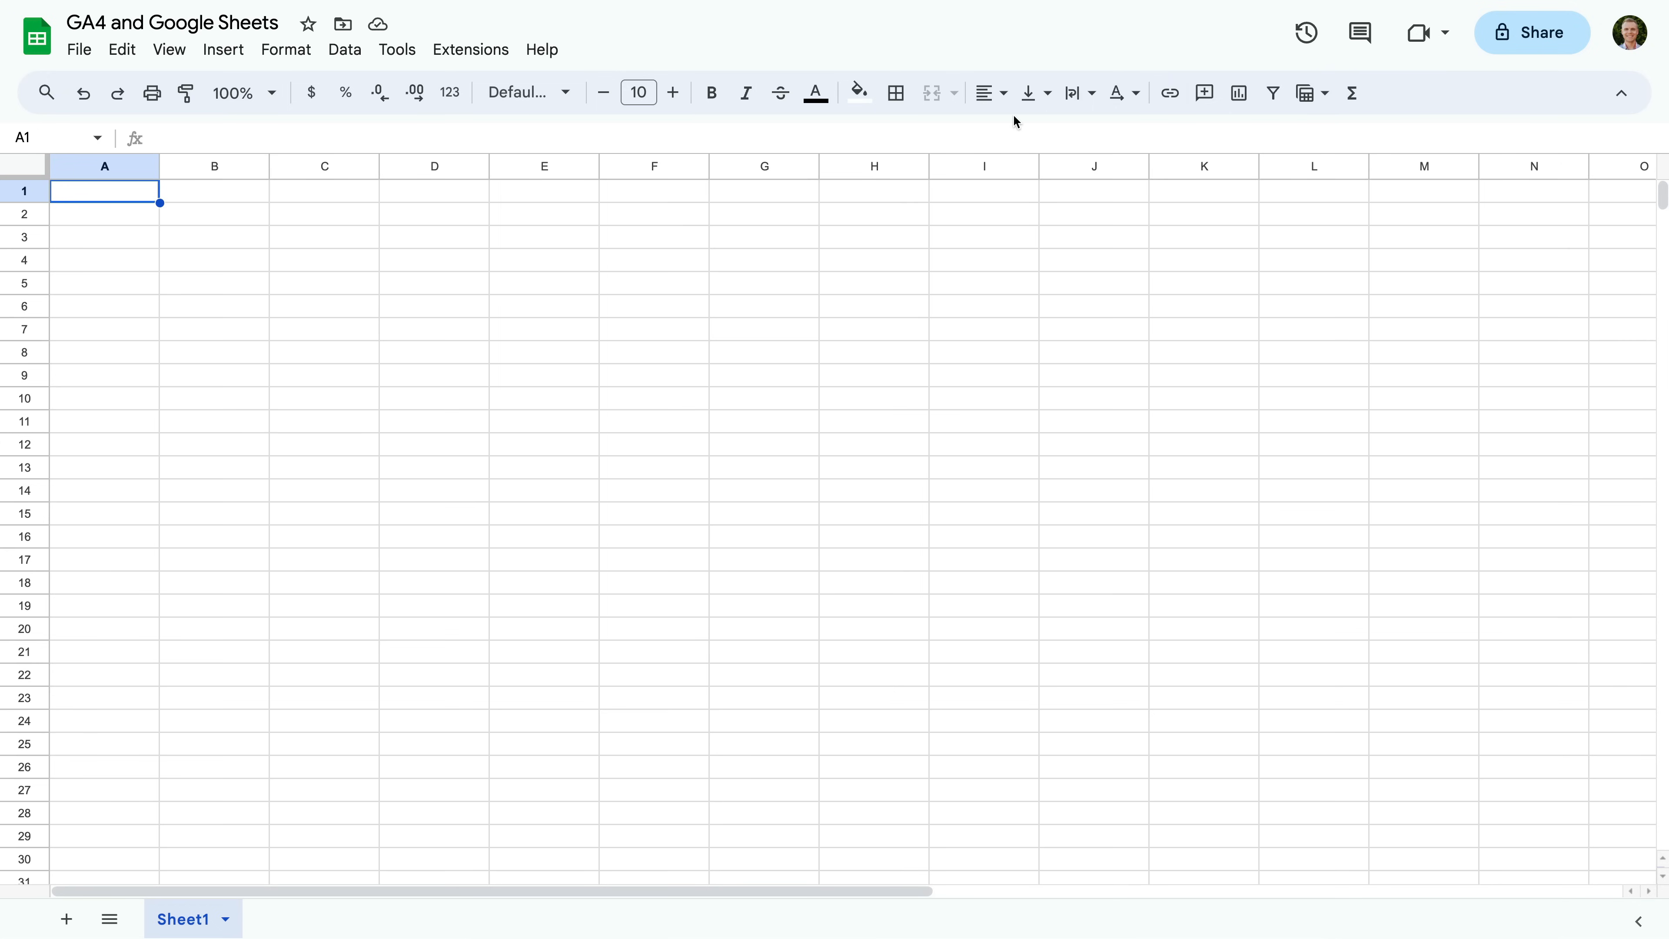
- Start a new report with GA4 Reports Builder for Google Analytics and enter a report name containing the owner's first name
{"action": "left_click", "coordinate": [485, 59]}
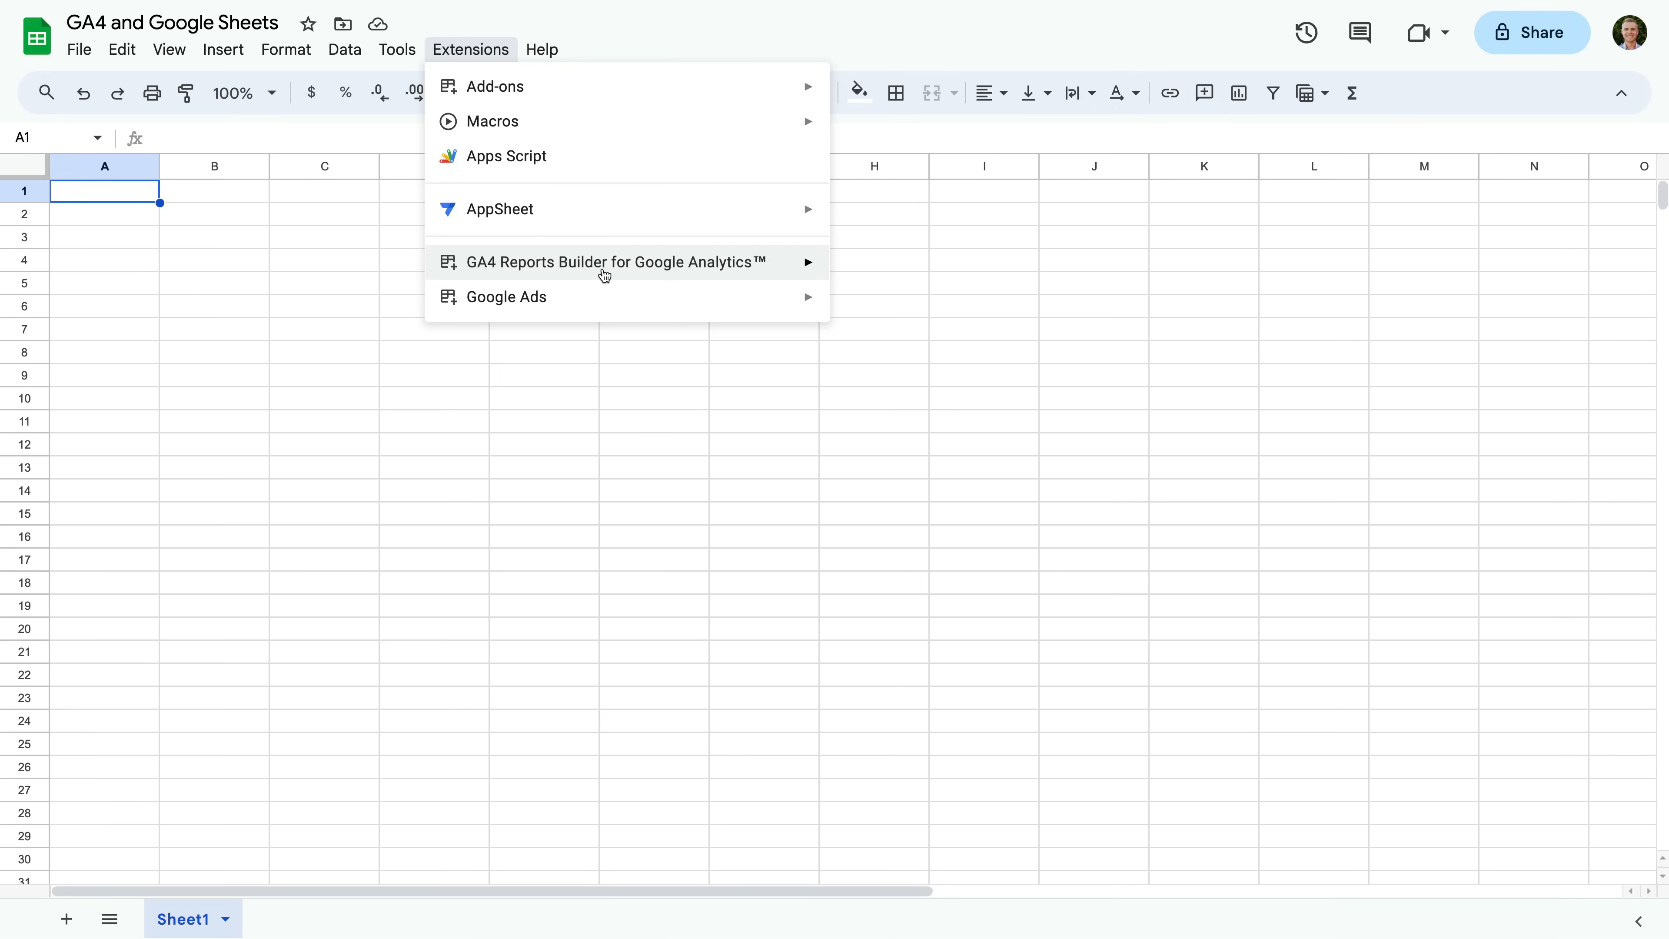
{"action": "mouse_move", "coordinate": [603, 273]}
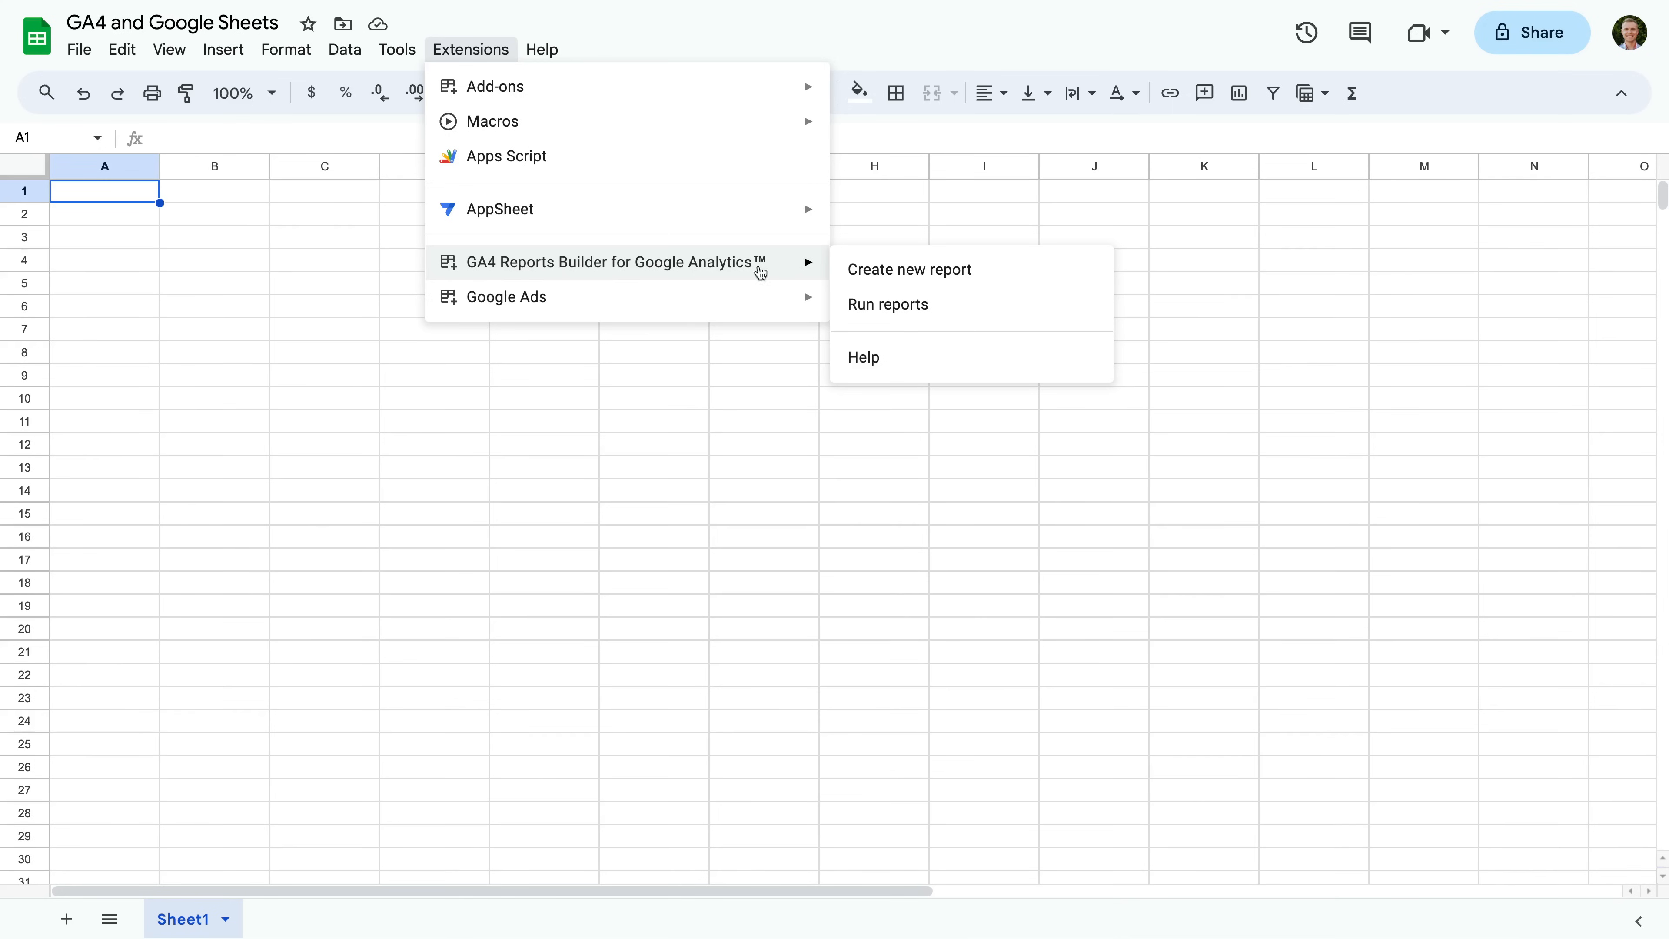
{"action": "left_click", "coordinate": [942, 283]}
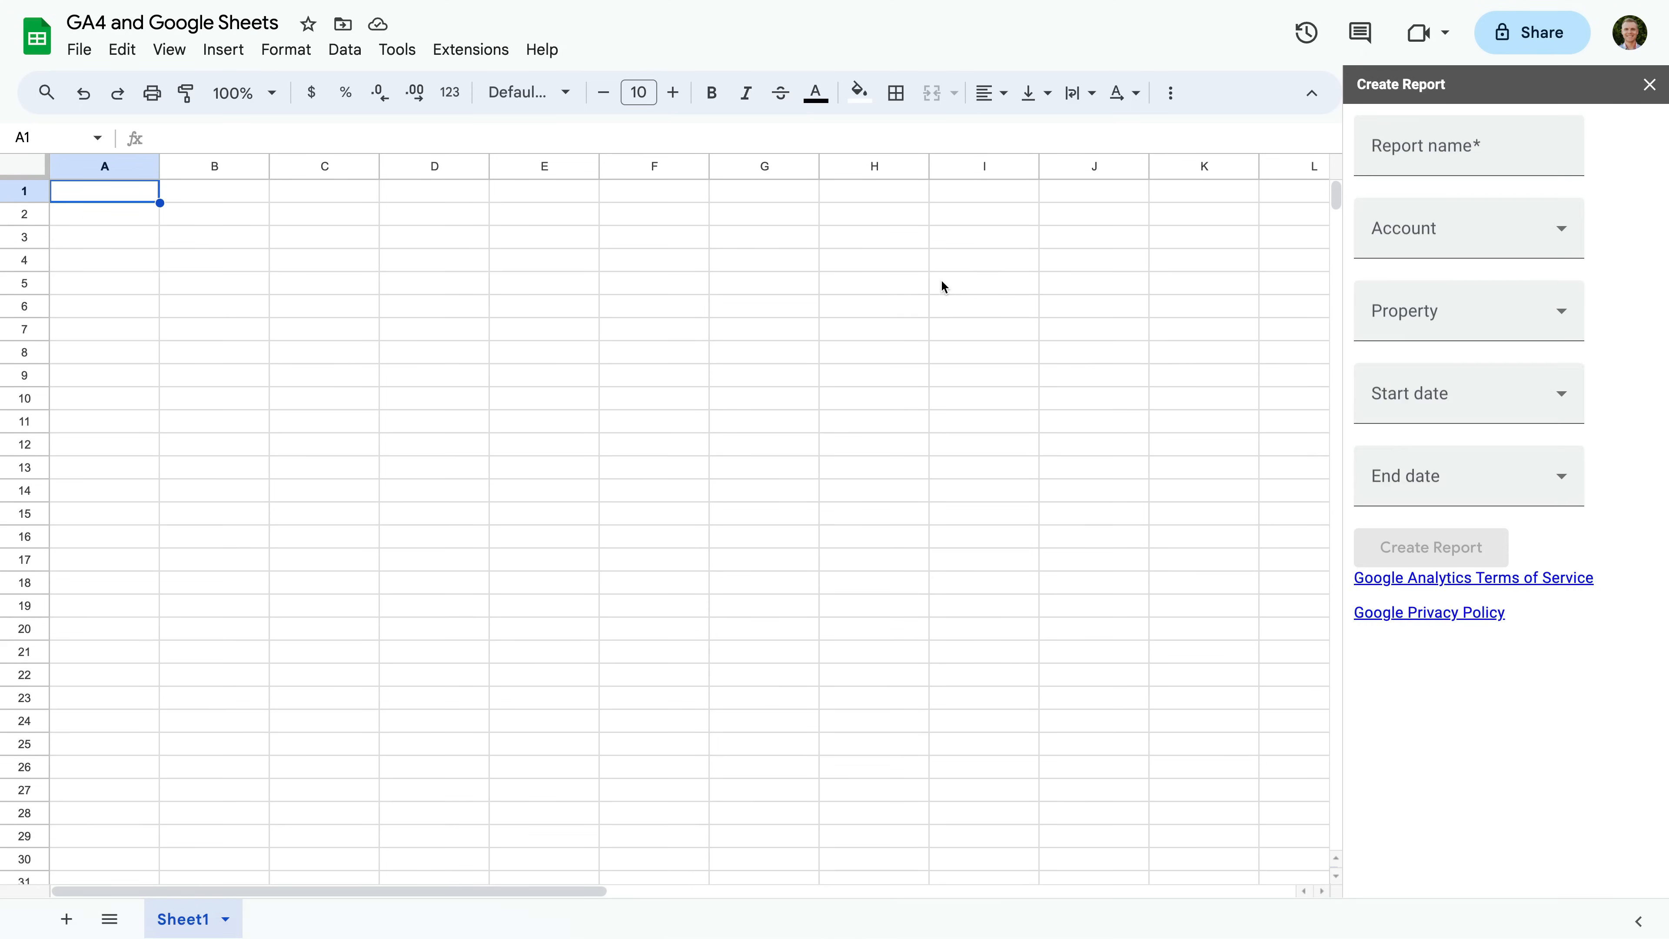
{"action": "left_click", "coordinate": [1417, 159]}
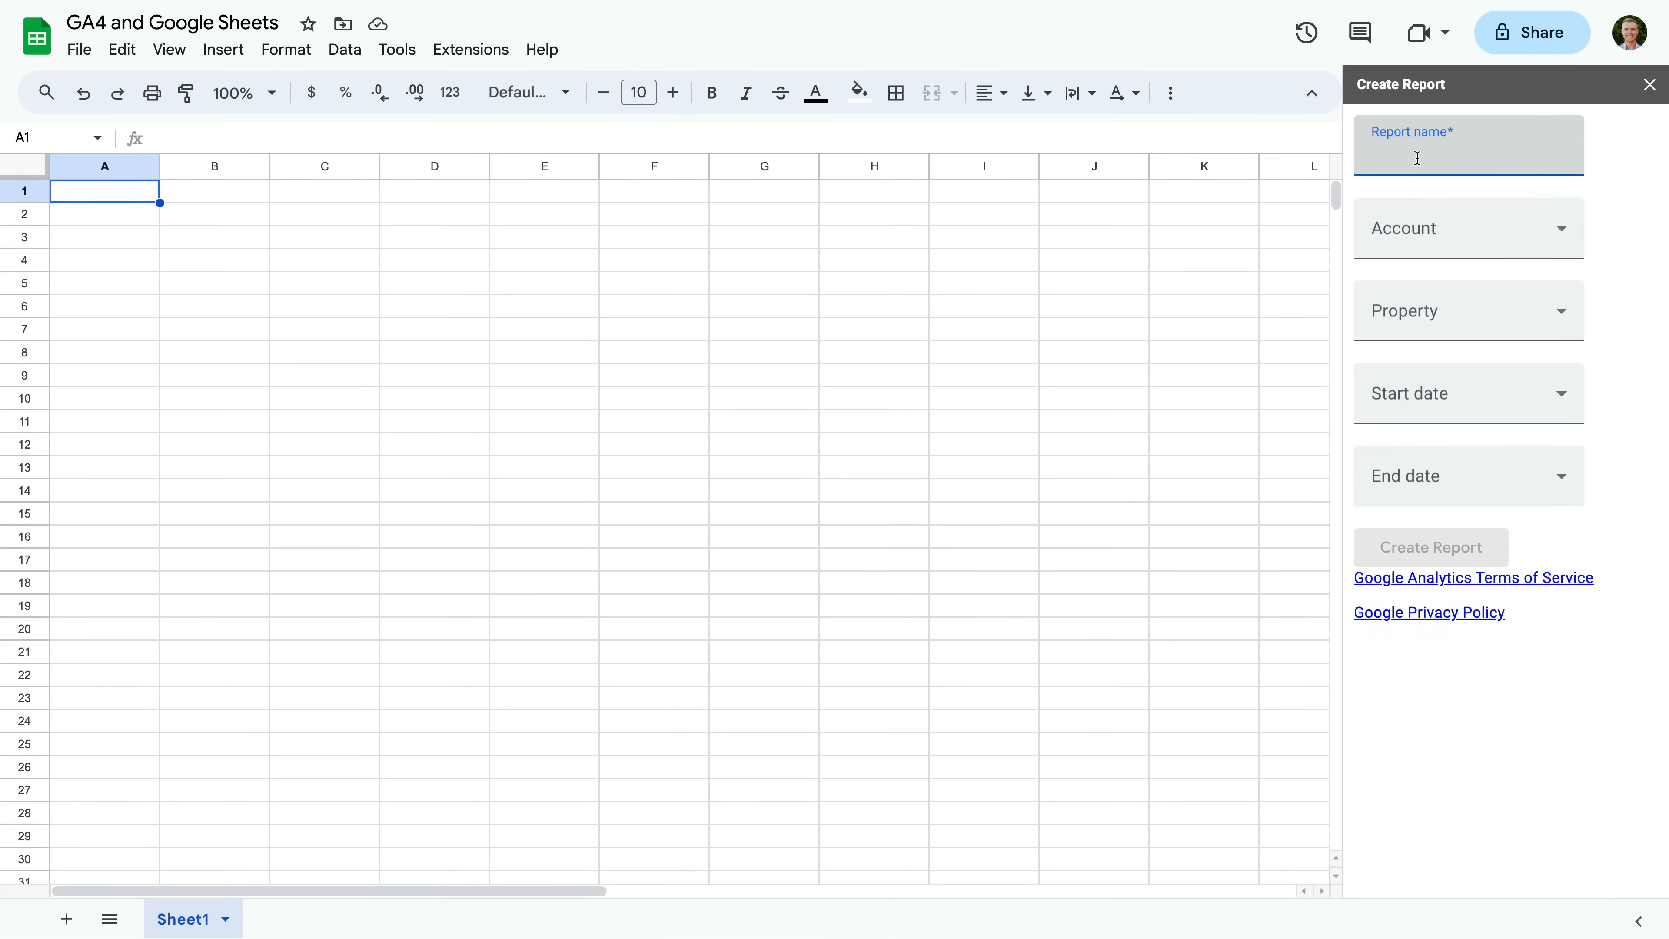
{"action": "type", "text": "Ben's Report"}
- Set the report's account to Loves Data Demo and its property to Loves Data | GA4 Demo
{"action": "left_click", "coordinate": [1518, 230]}
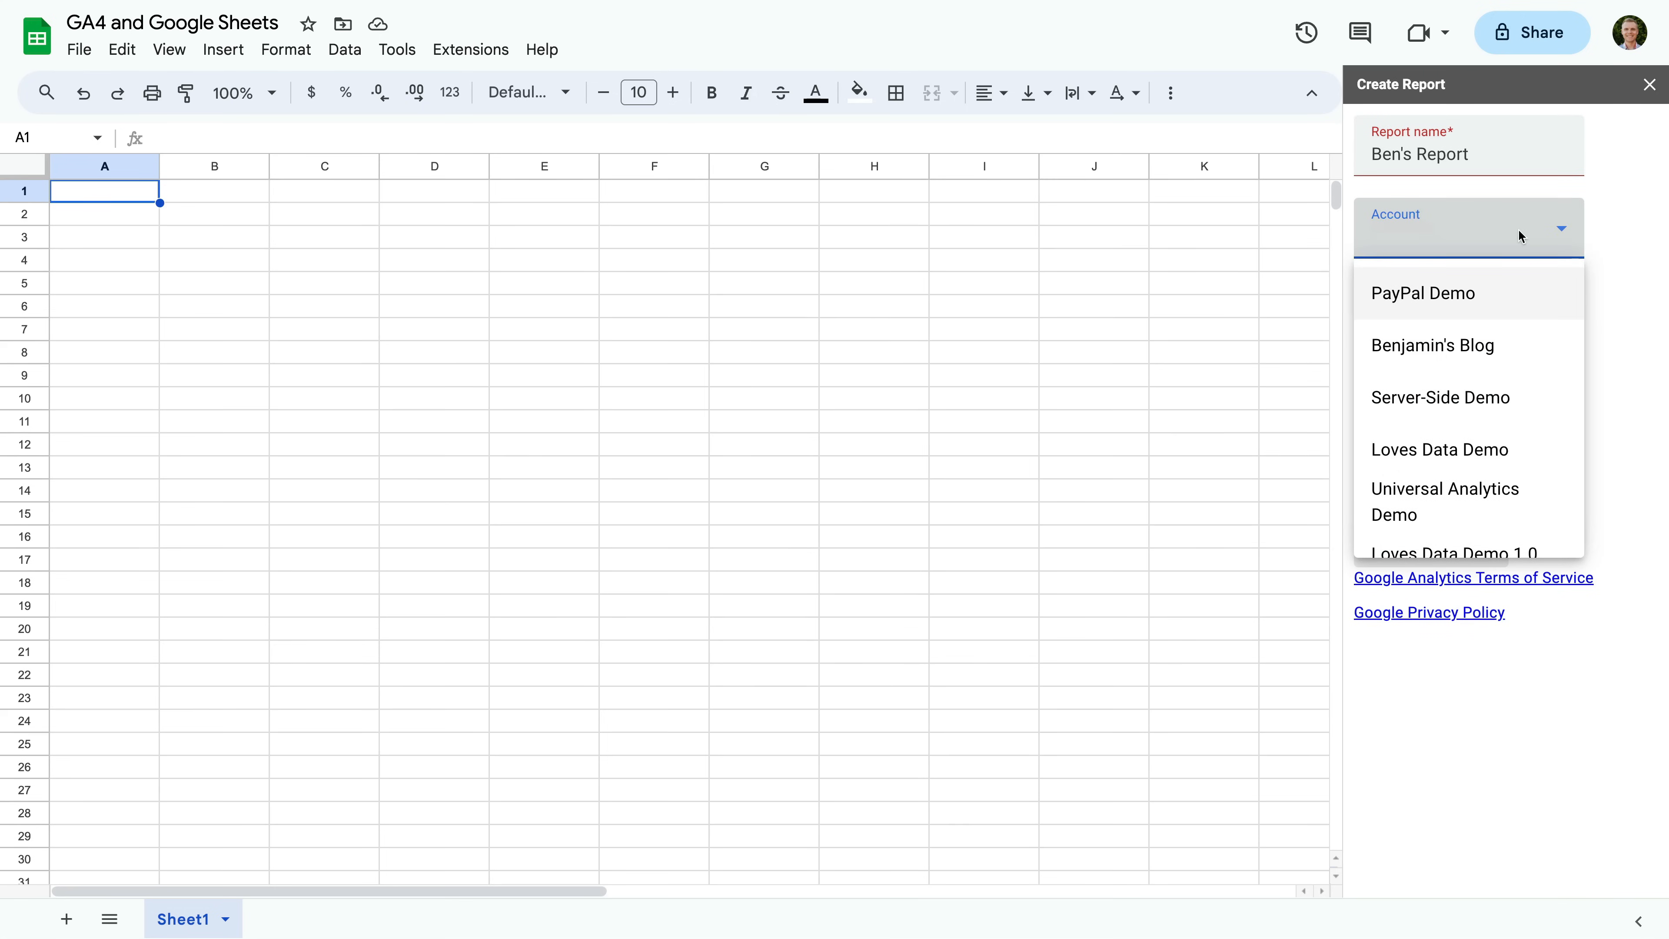
{"action": "left_click", "coordinate": [1501, 447]}
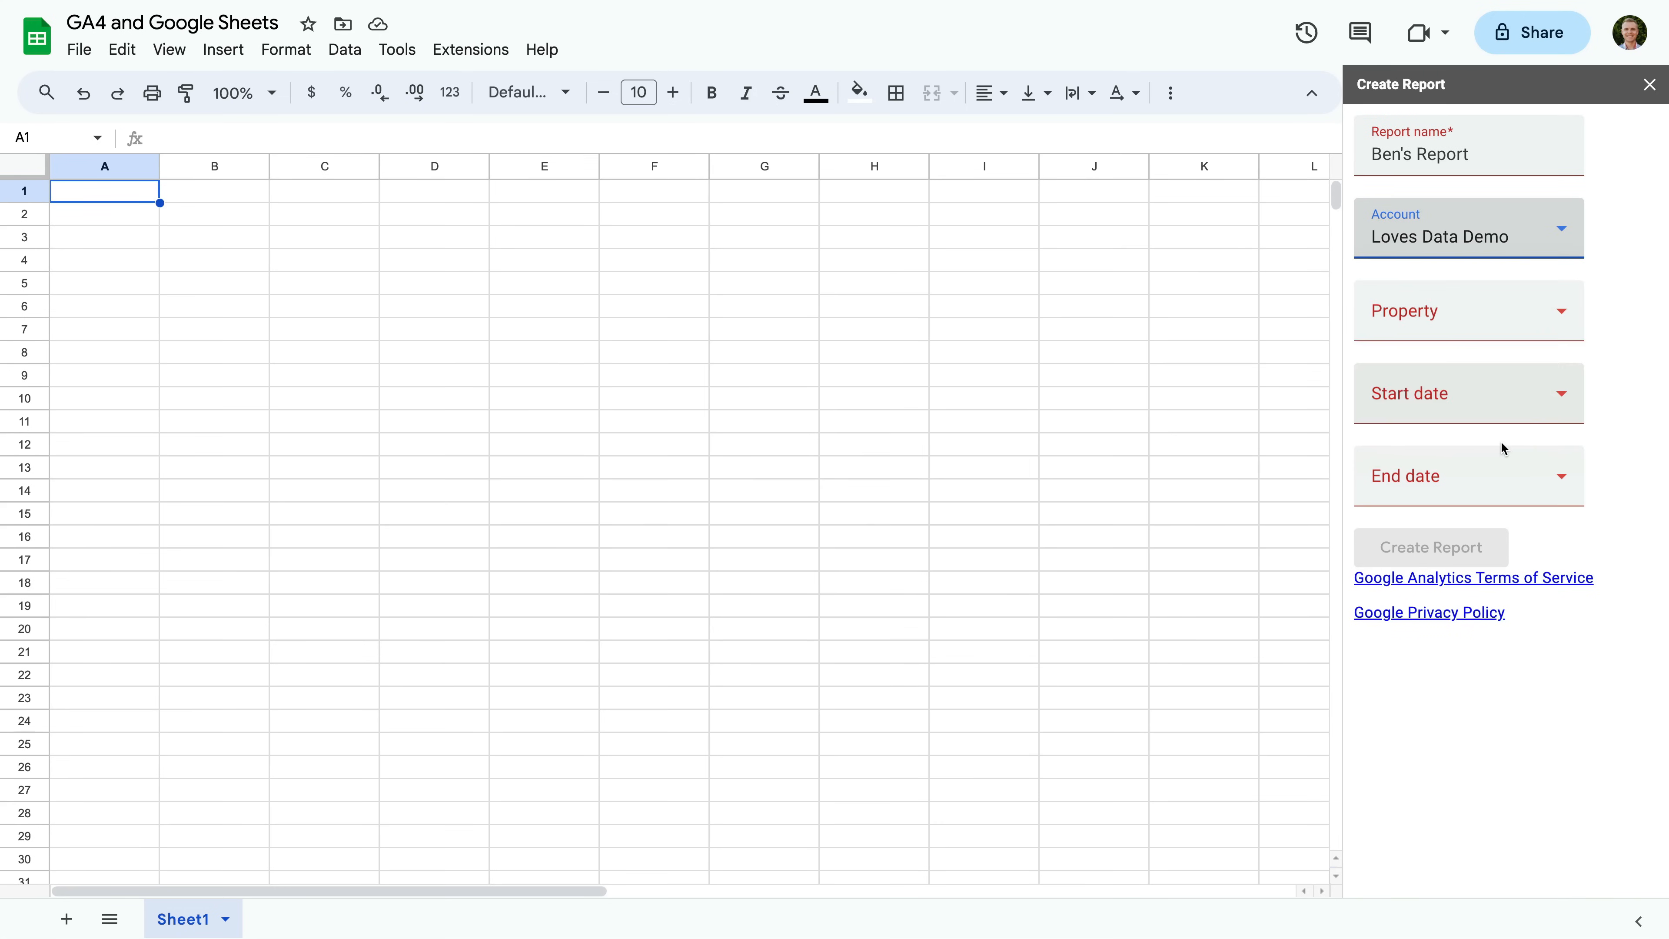
{"action": "left_click", "coordinate": [1520, 315]}
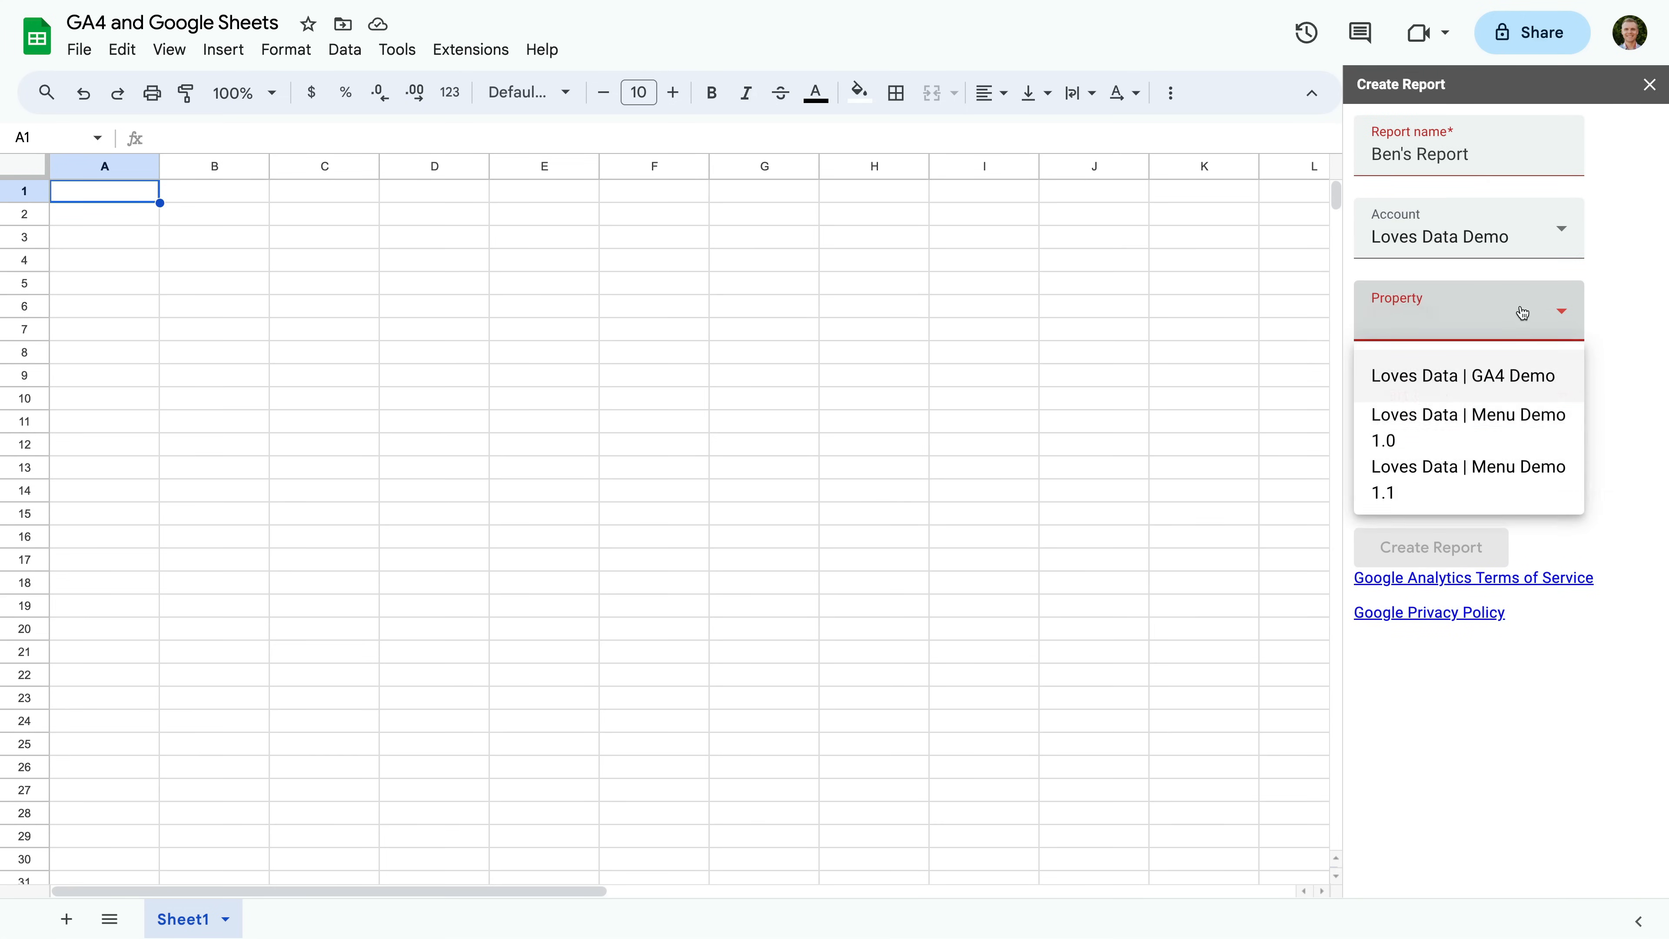
{"action": "left_click", "coordinate": [1522, 383]}
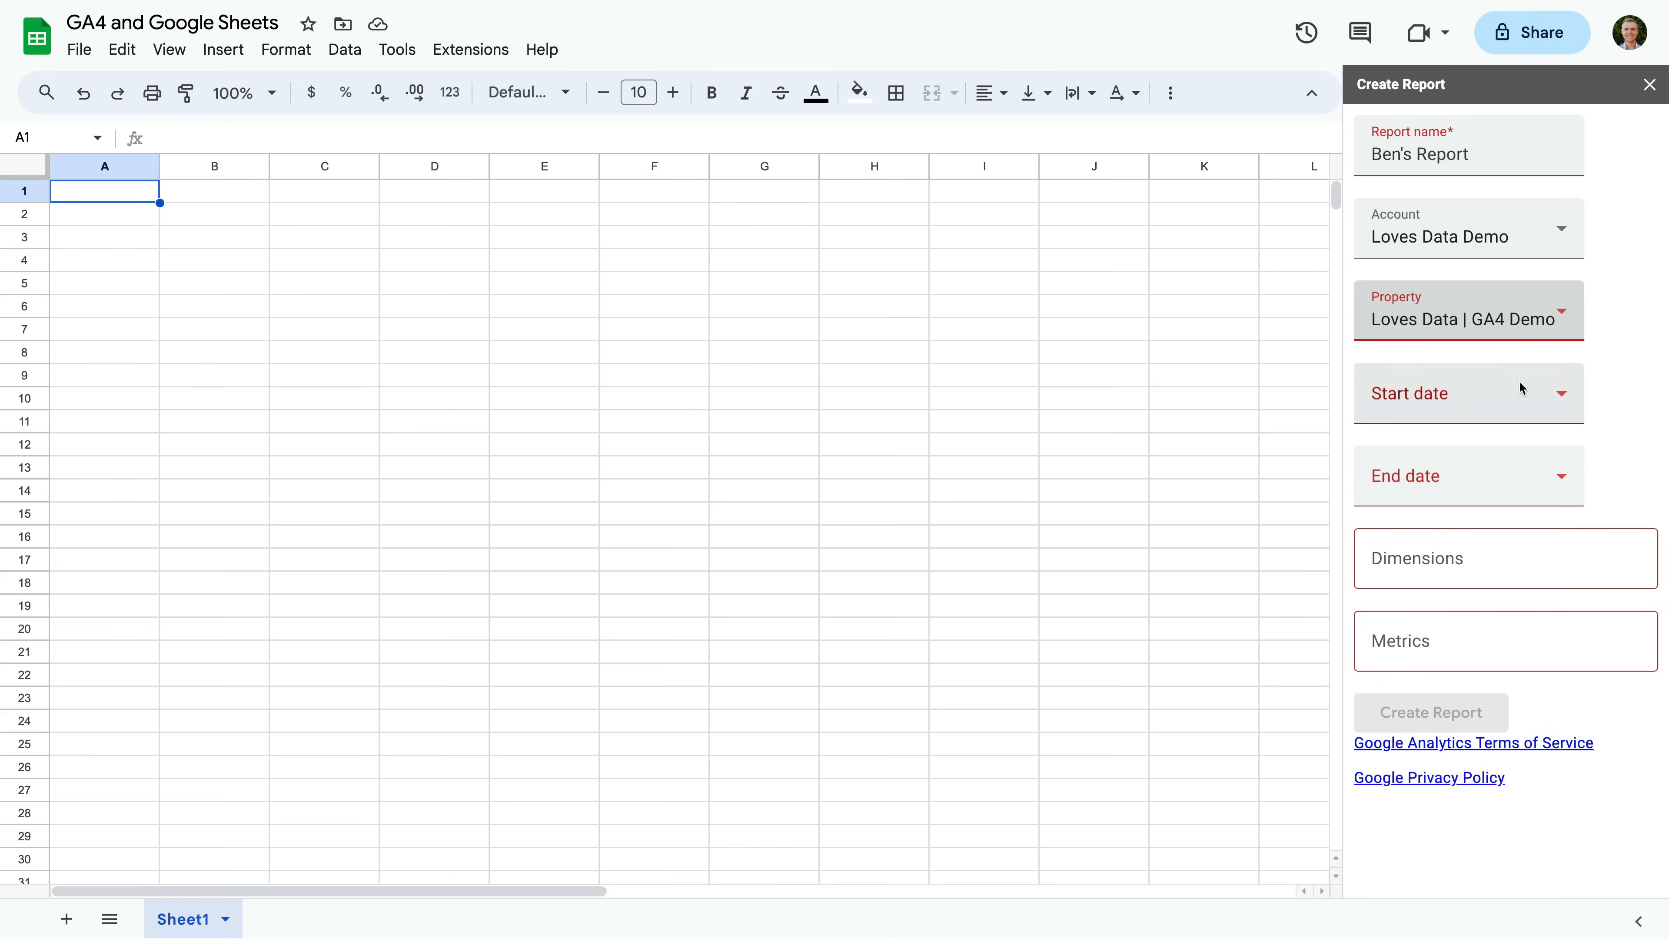
- Set the report's start date to the specific date 07/01/2023
{"action": "left_click", "coordinate": [1520, 381]}
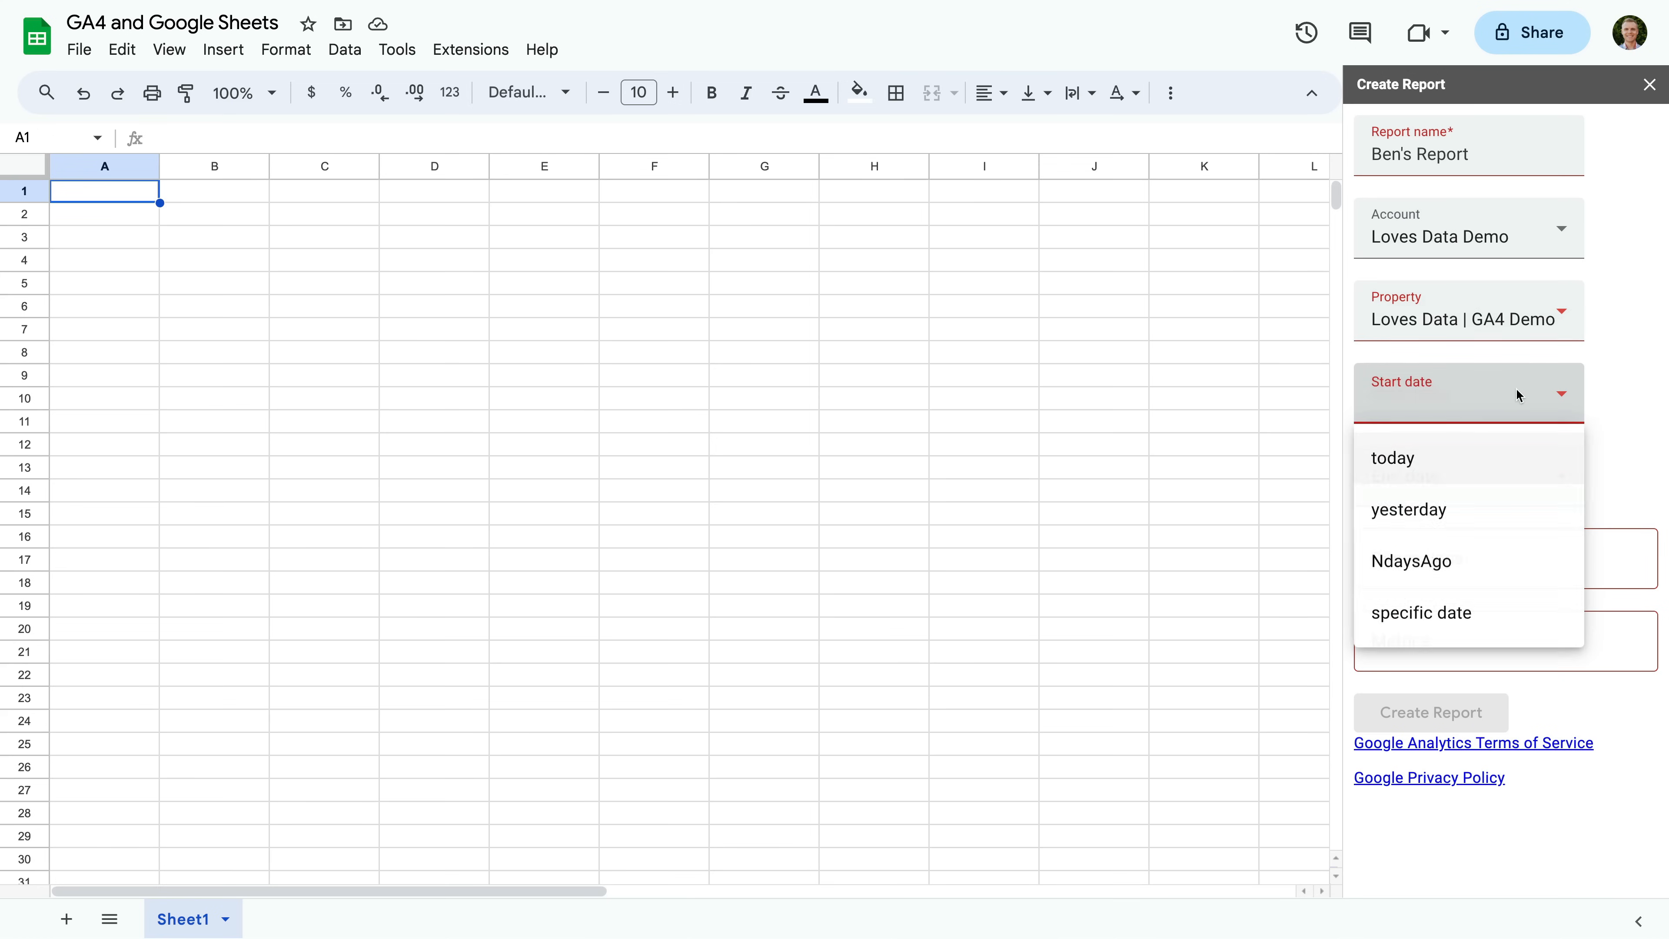
{"action": "left_click", "coordinate": [1496, 618]}
{"action": "left_click", "coordinate": [1594, 474]}
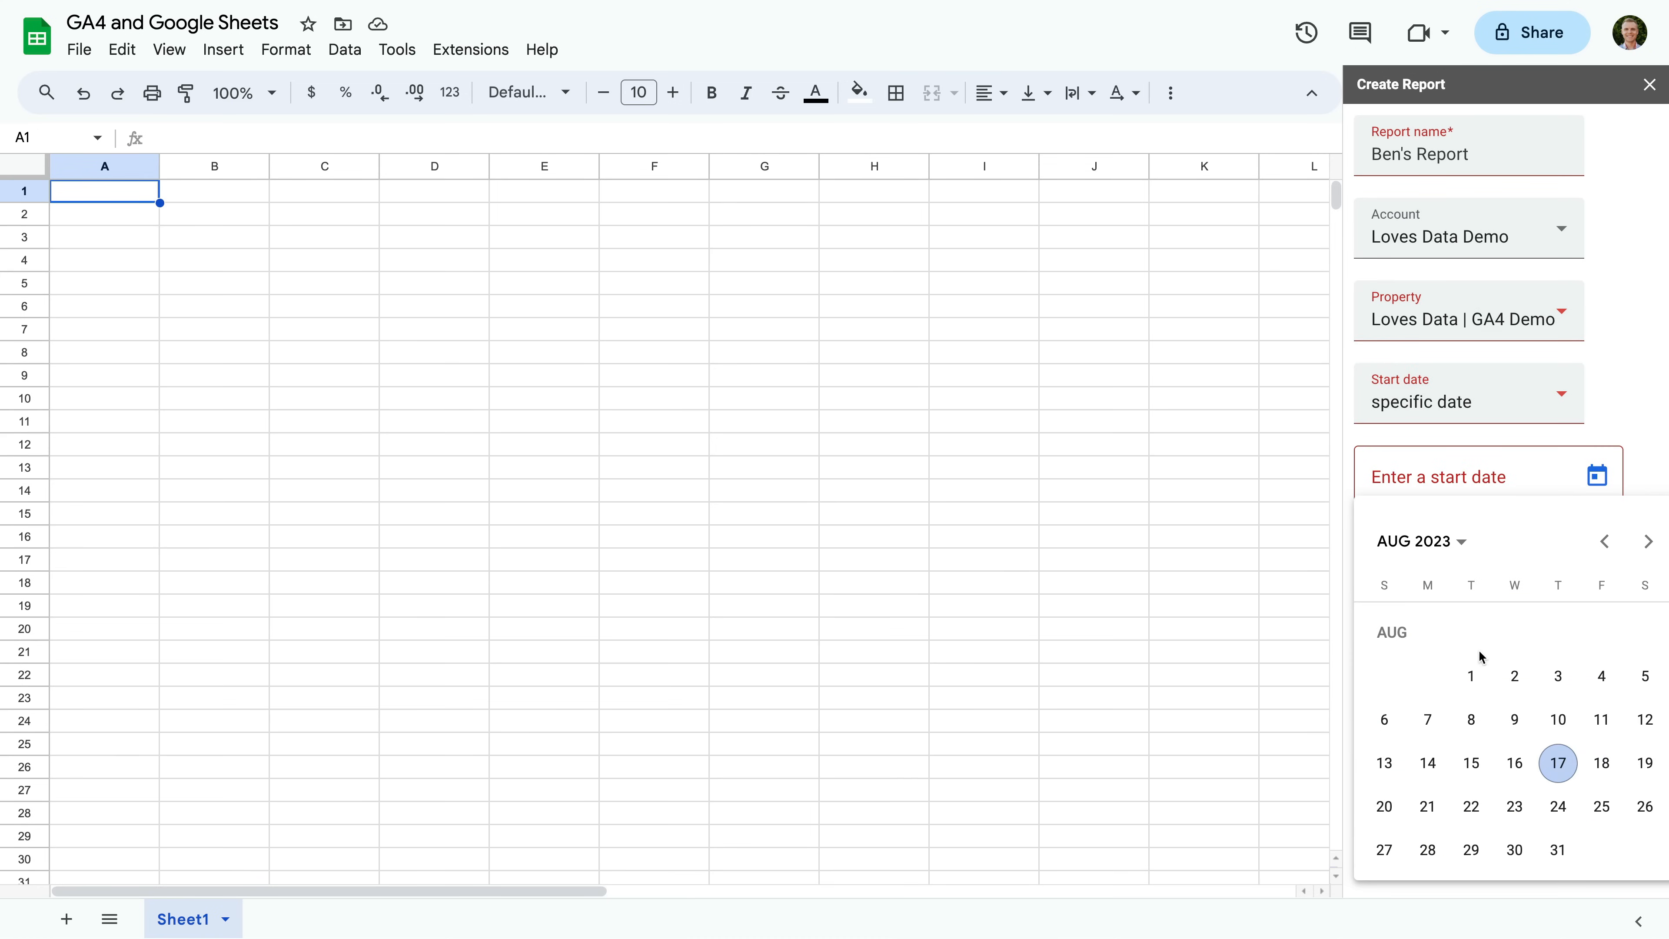
{"action": "left_click", "coordinate": [1603, 541]}
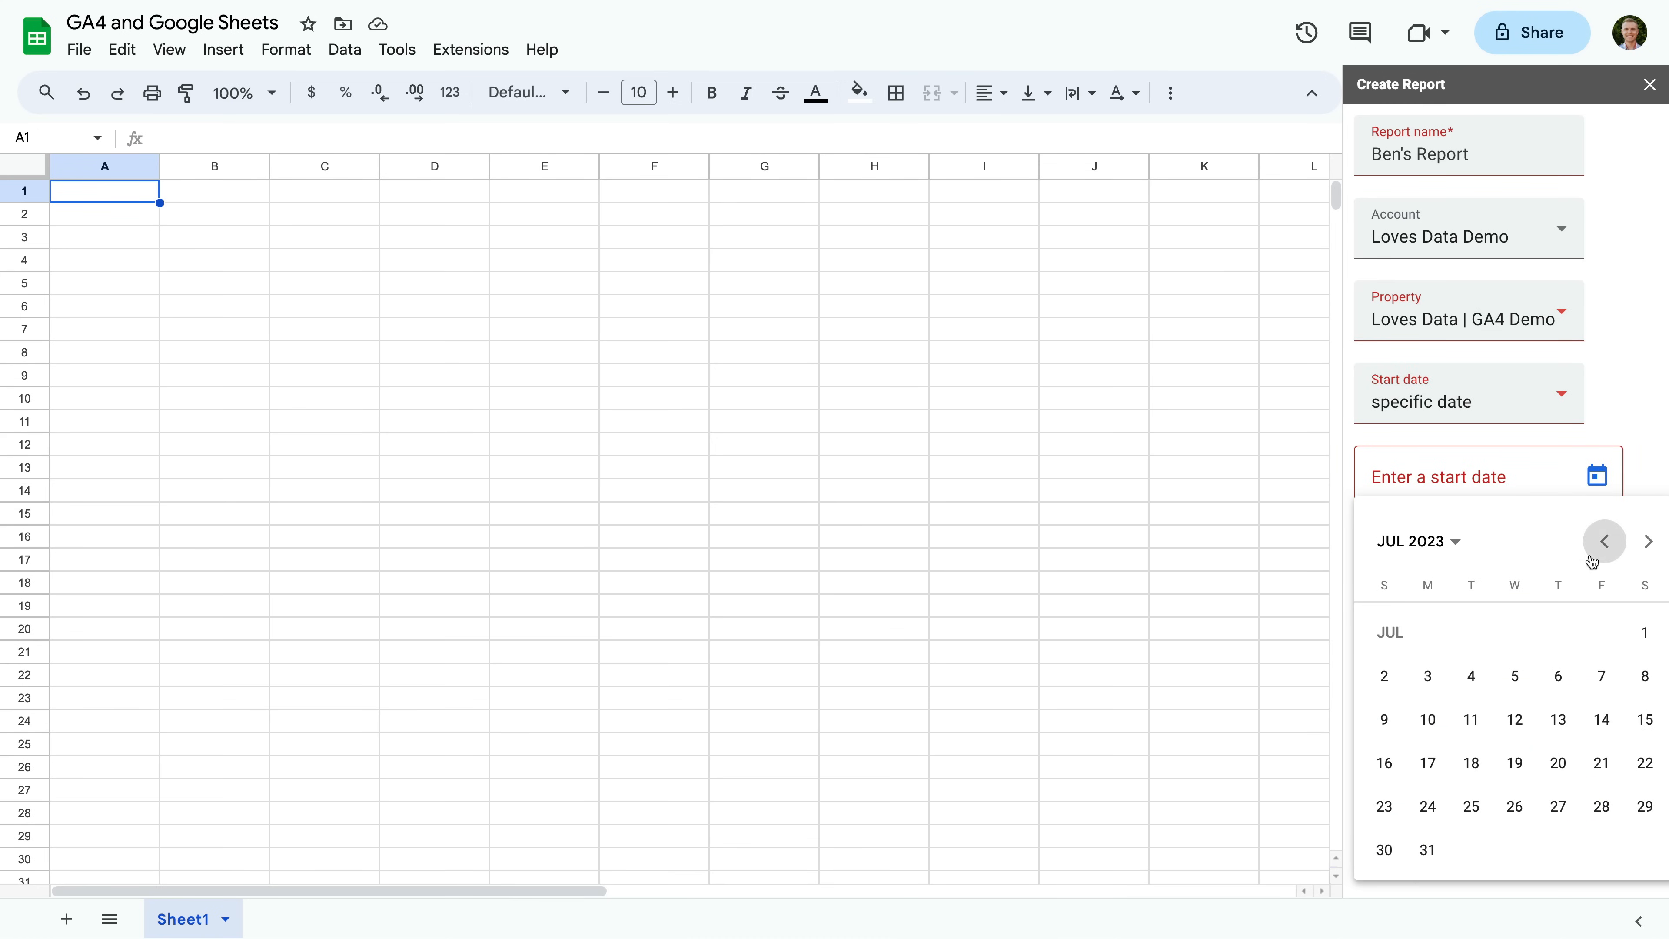
{"action": "left_click", "coordinate": [1644, 633]}
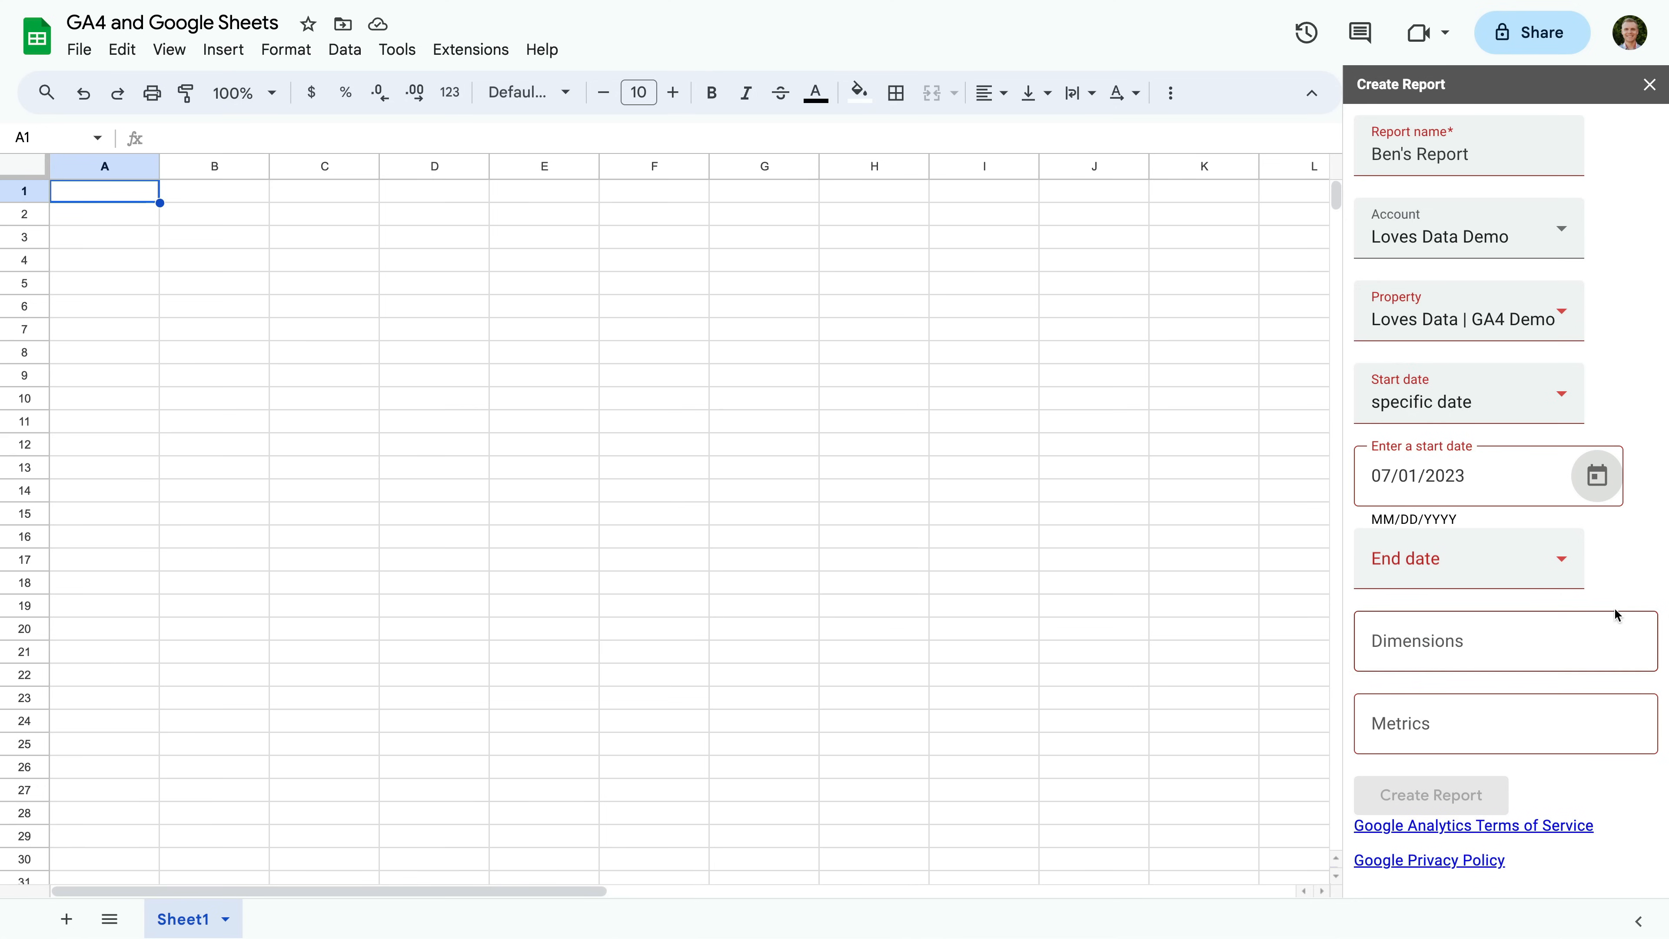
- Set the report's end date to the specific date 07/31/2023
{"action": "left_click", "coordinate": [1567, 564]}
{"action": "left_click", "coordinate": [1496, 770]}
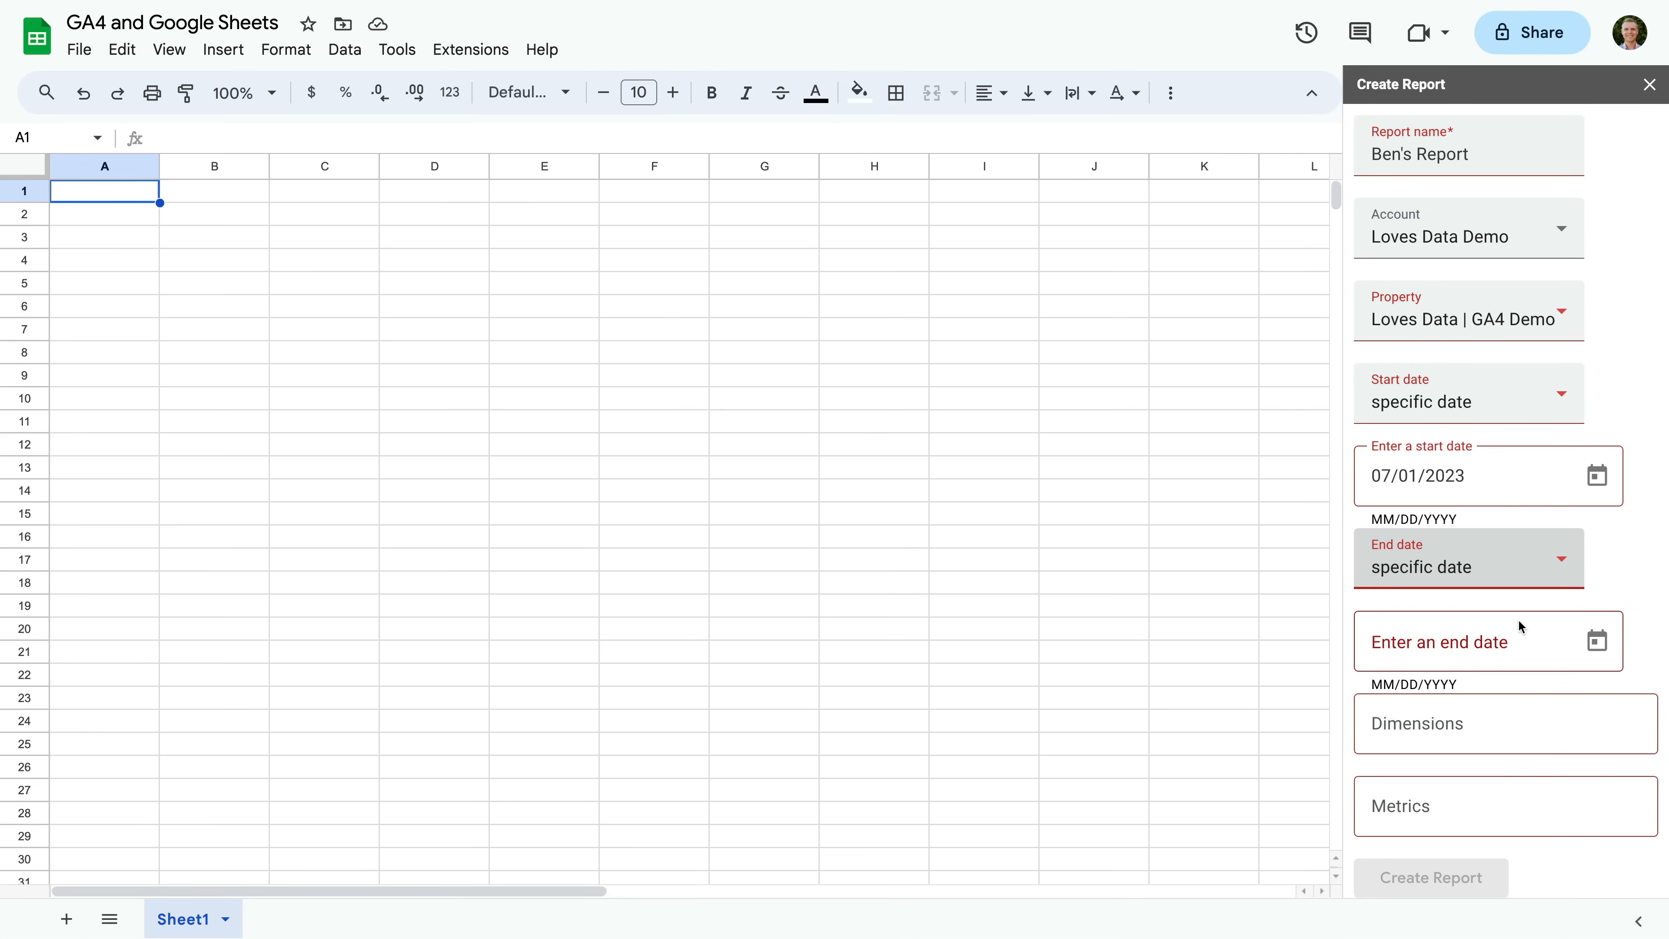
{"action": "left_click", "coordinate": [1584, 641]}
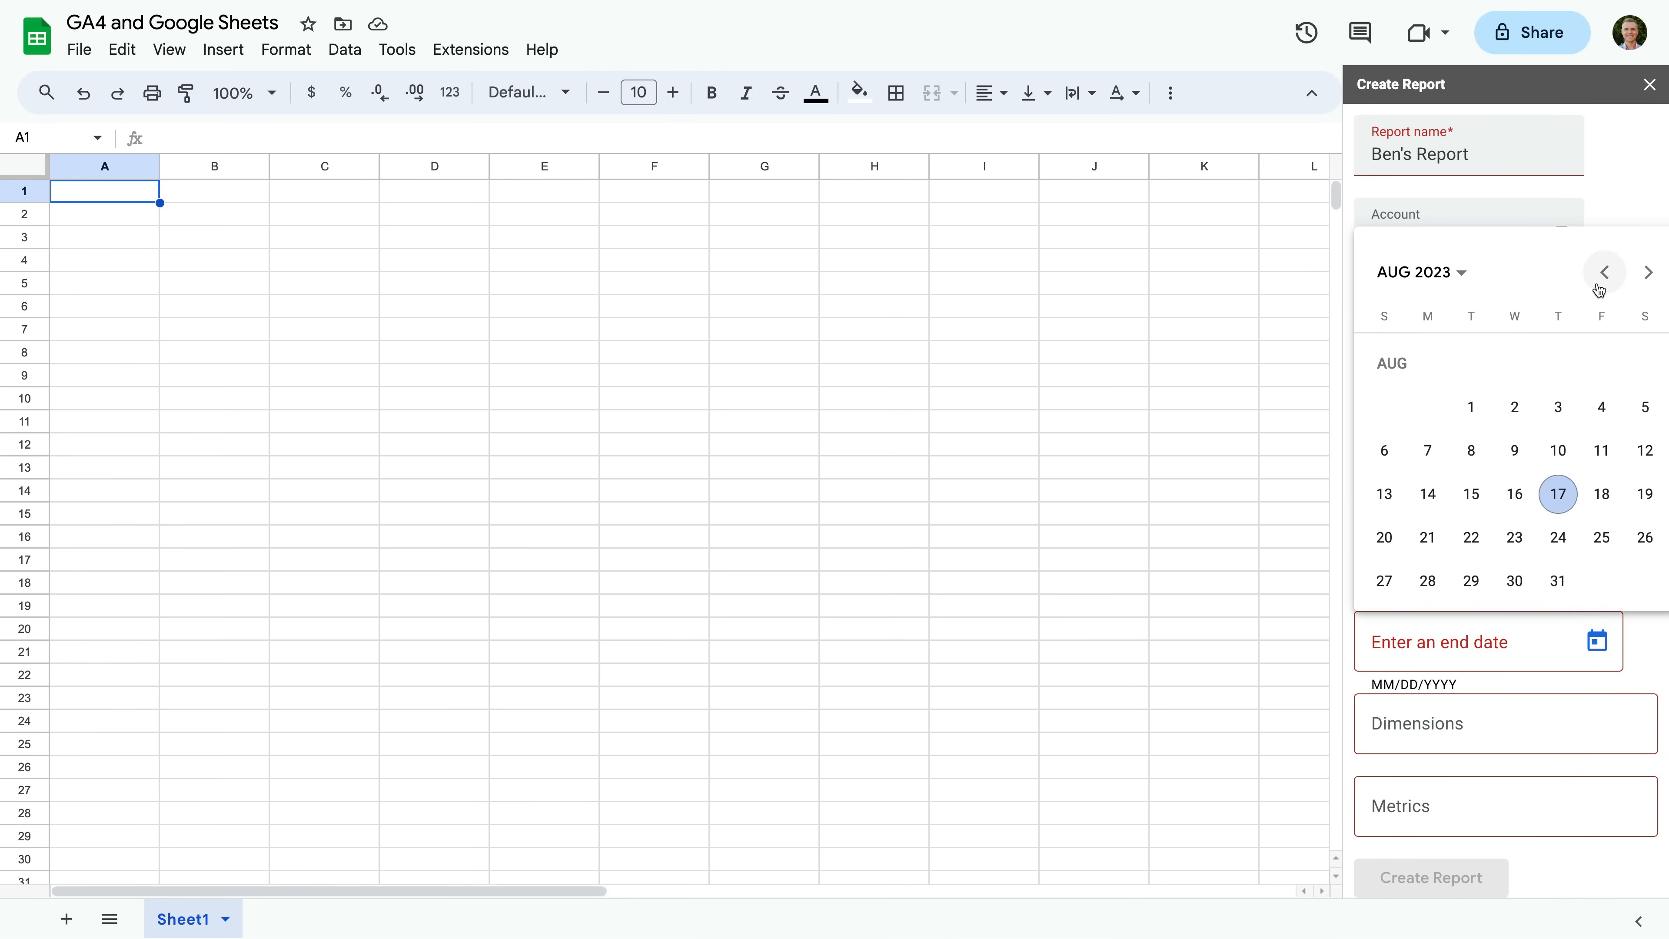
{"action": "left_click", "coordinate": [1603, 272]}
{"action": "left_click", "coordinate": [1426, 580]}
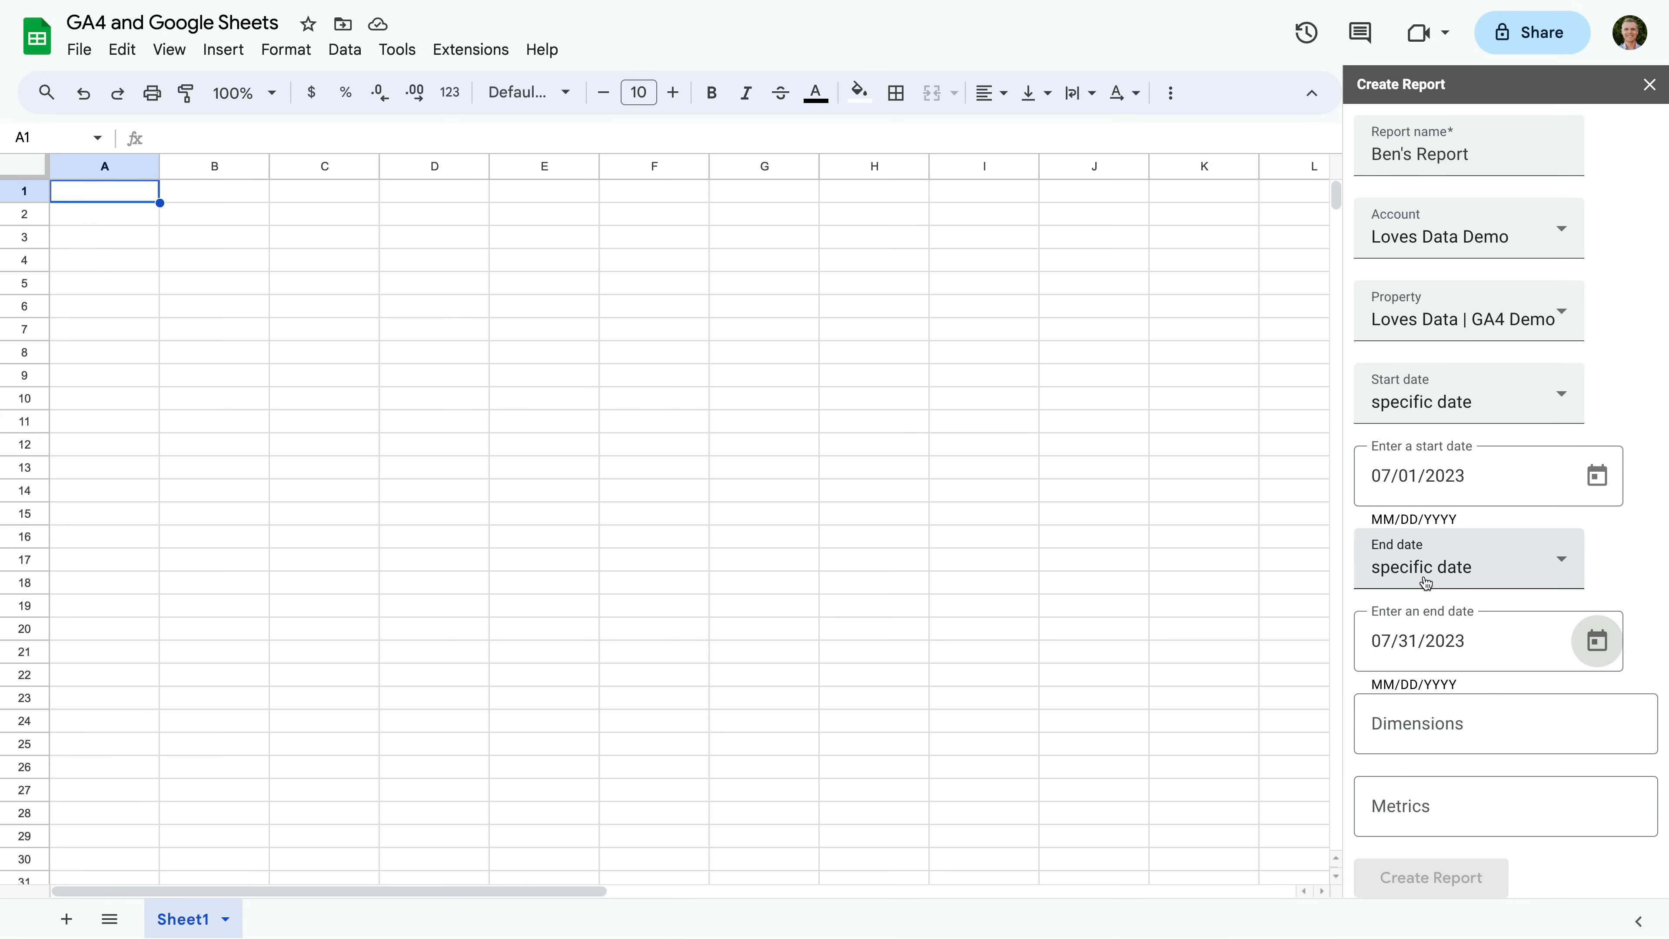
- Find the landing page dimensions and add landingPage to the report
{"action": "scroll", "coordinate": [1479, 631], "scroll_direction": "down", "scroll_amount": 1}
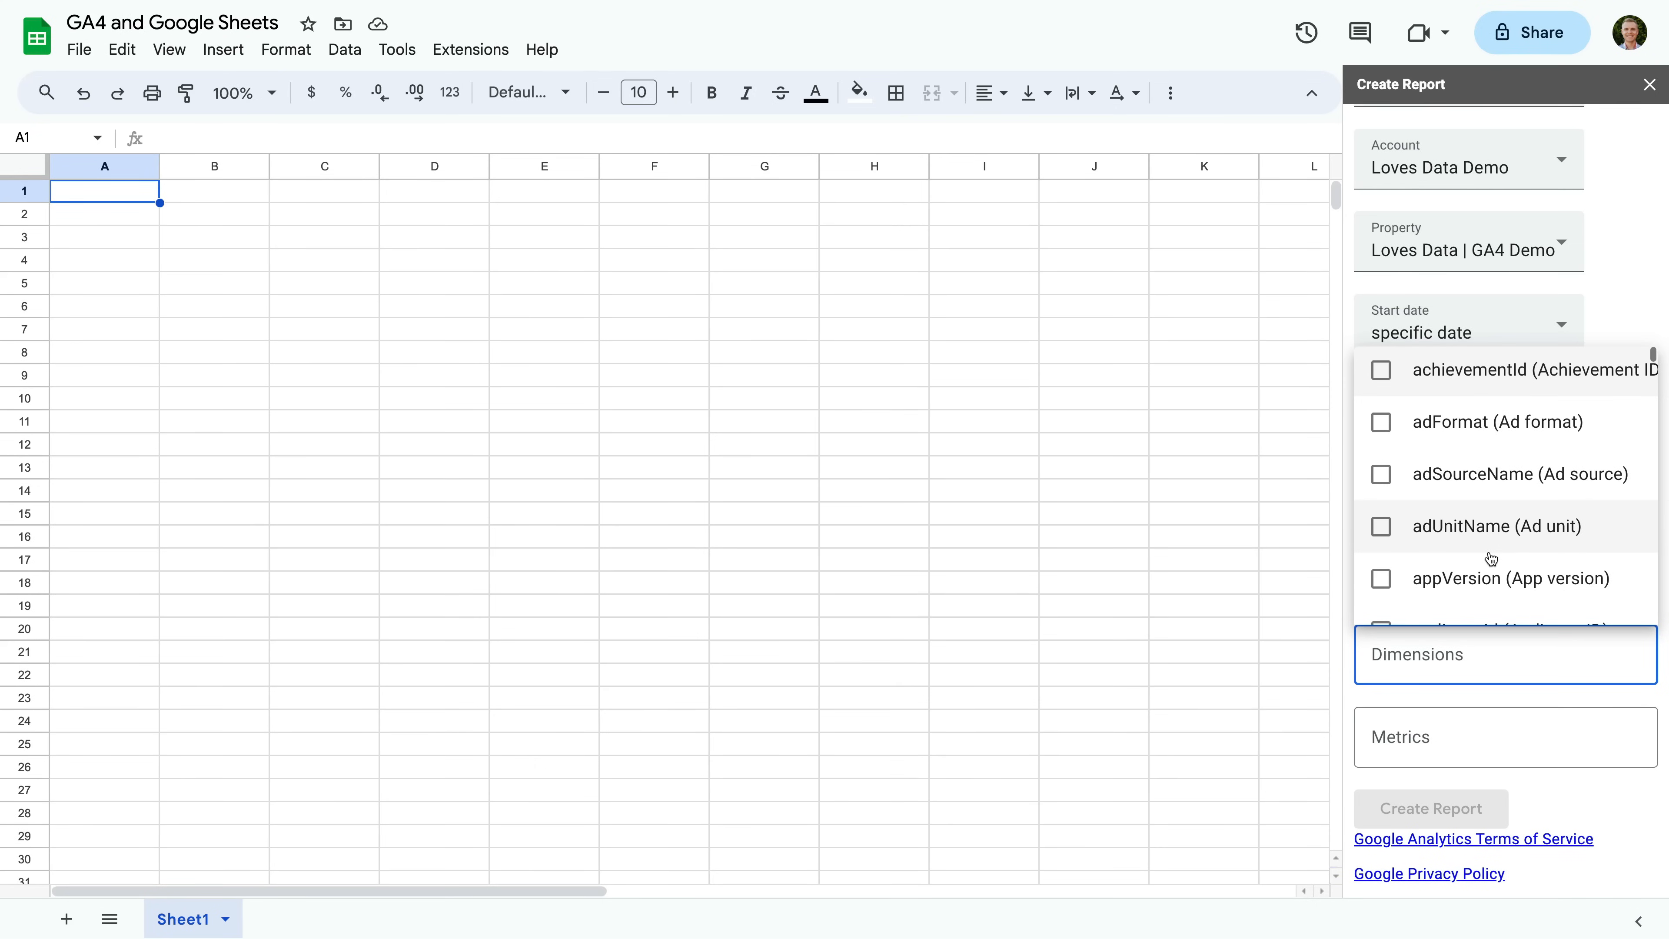
{"action": "type", "text": "landing"}
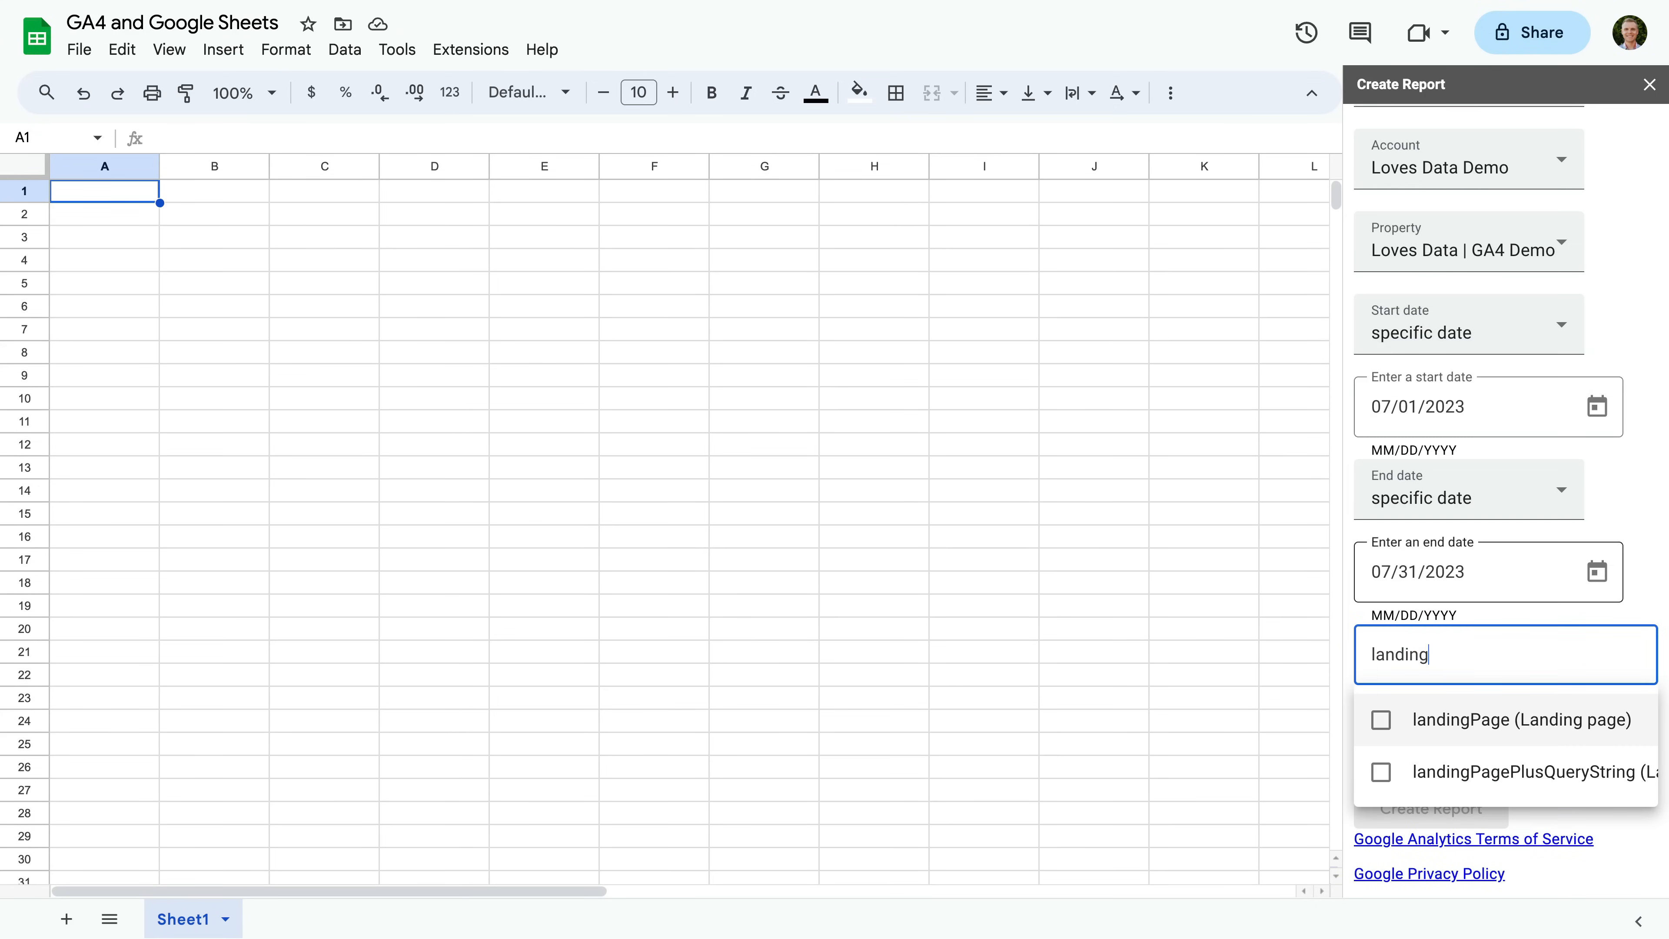
{"action": "left_click", "coordinate": [1381, 719]}
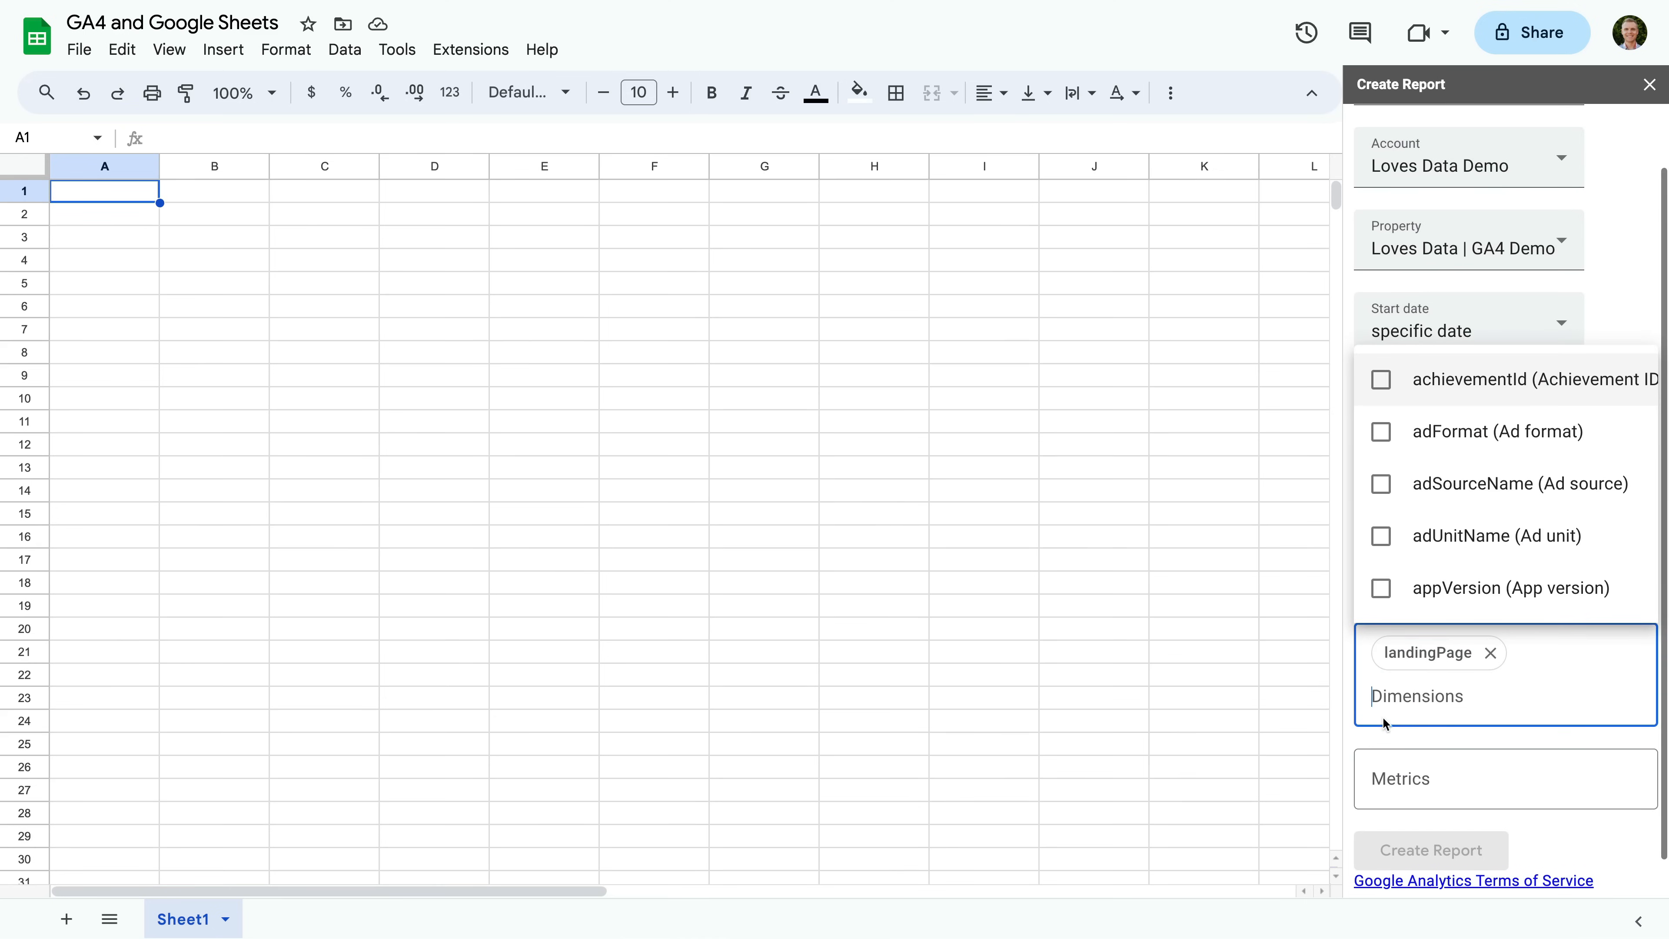
- Add the metrics sessions, activeUsers and newUsers to the report
{"action": "left_click", "coordinate": [1497, 770]}
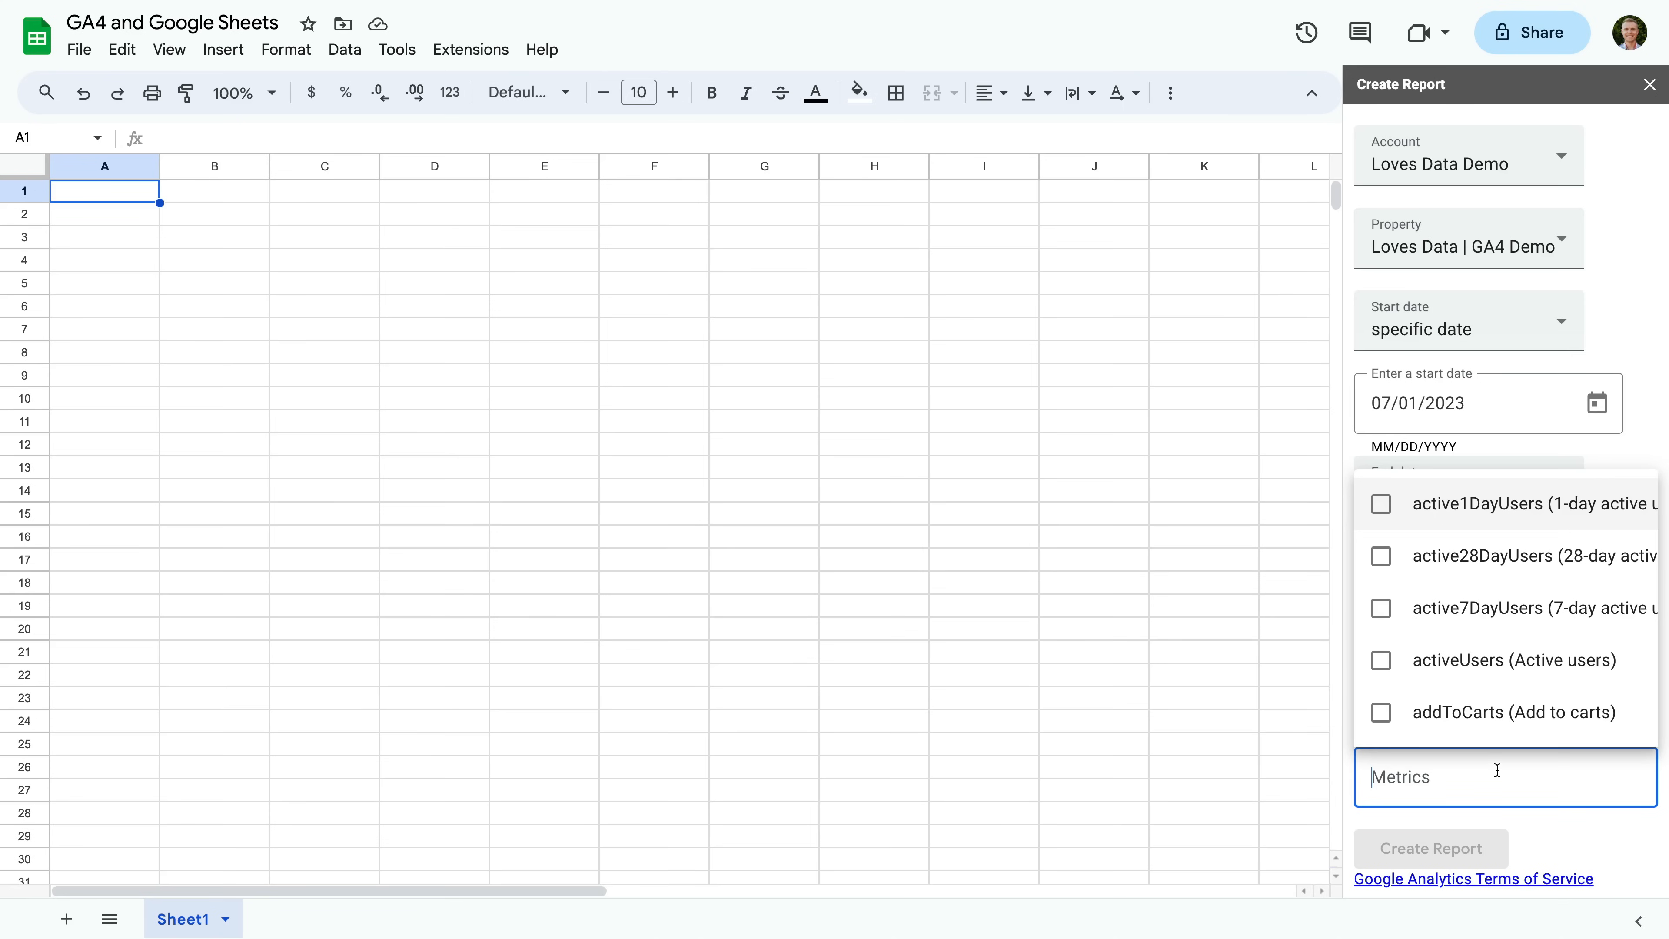
{"action": "type", "text": "sessions"}
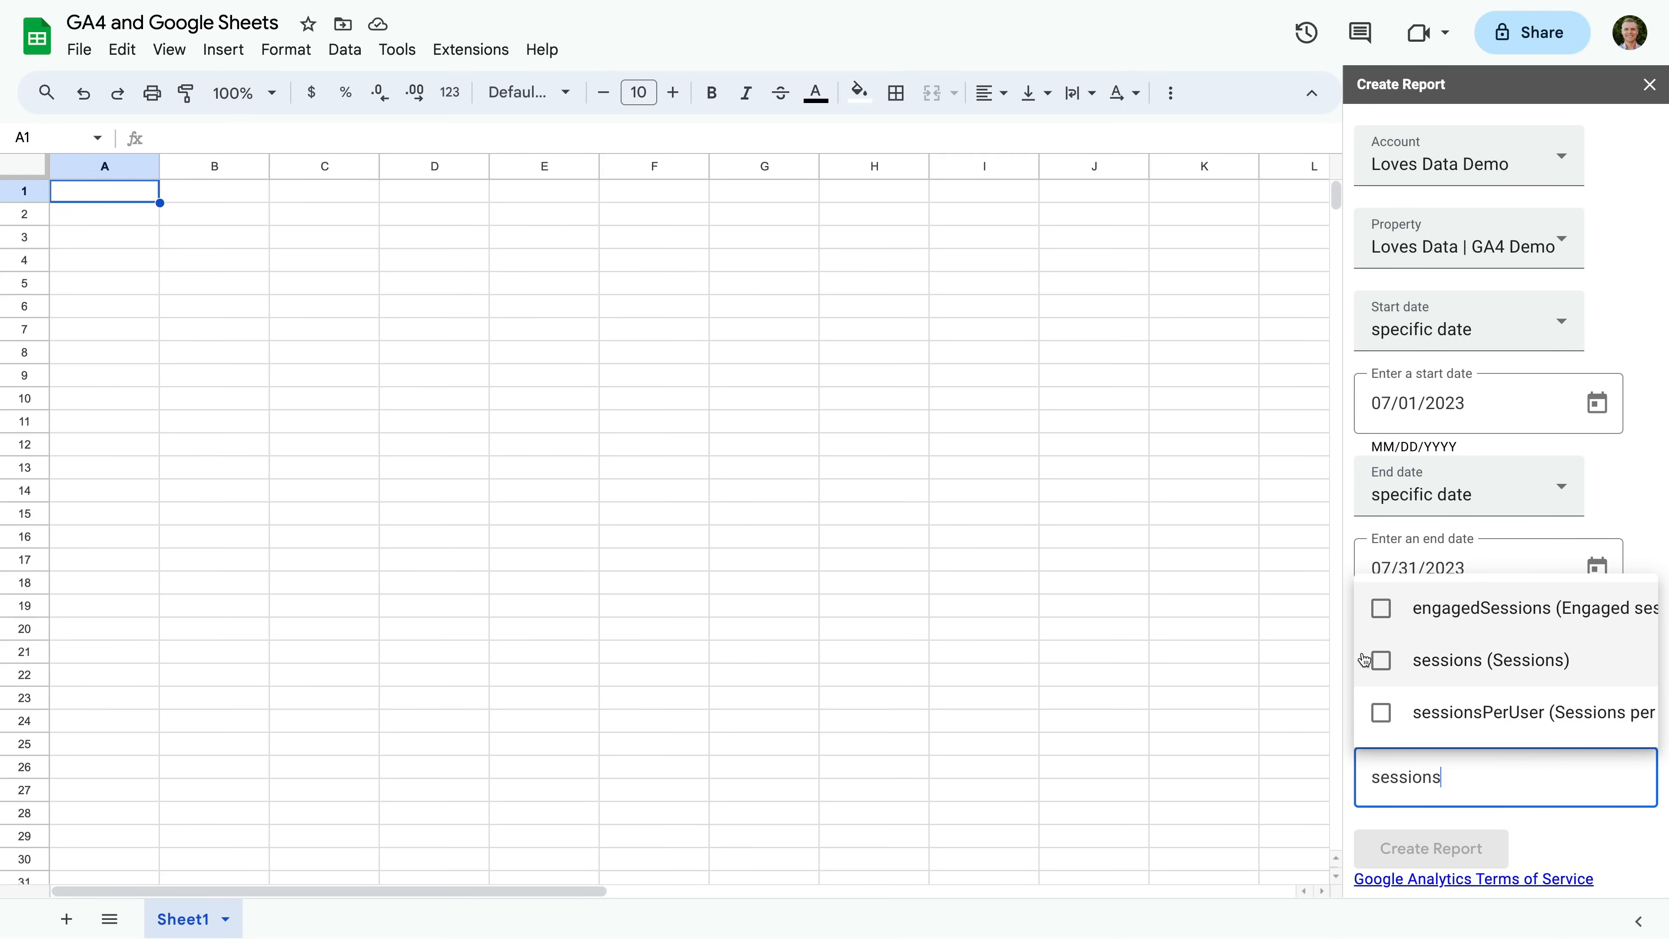
{"action": "left_click", "coordinate": [1381, 659]}
{"action": "type", "text": "ac"}
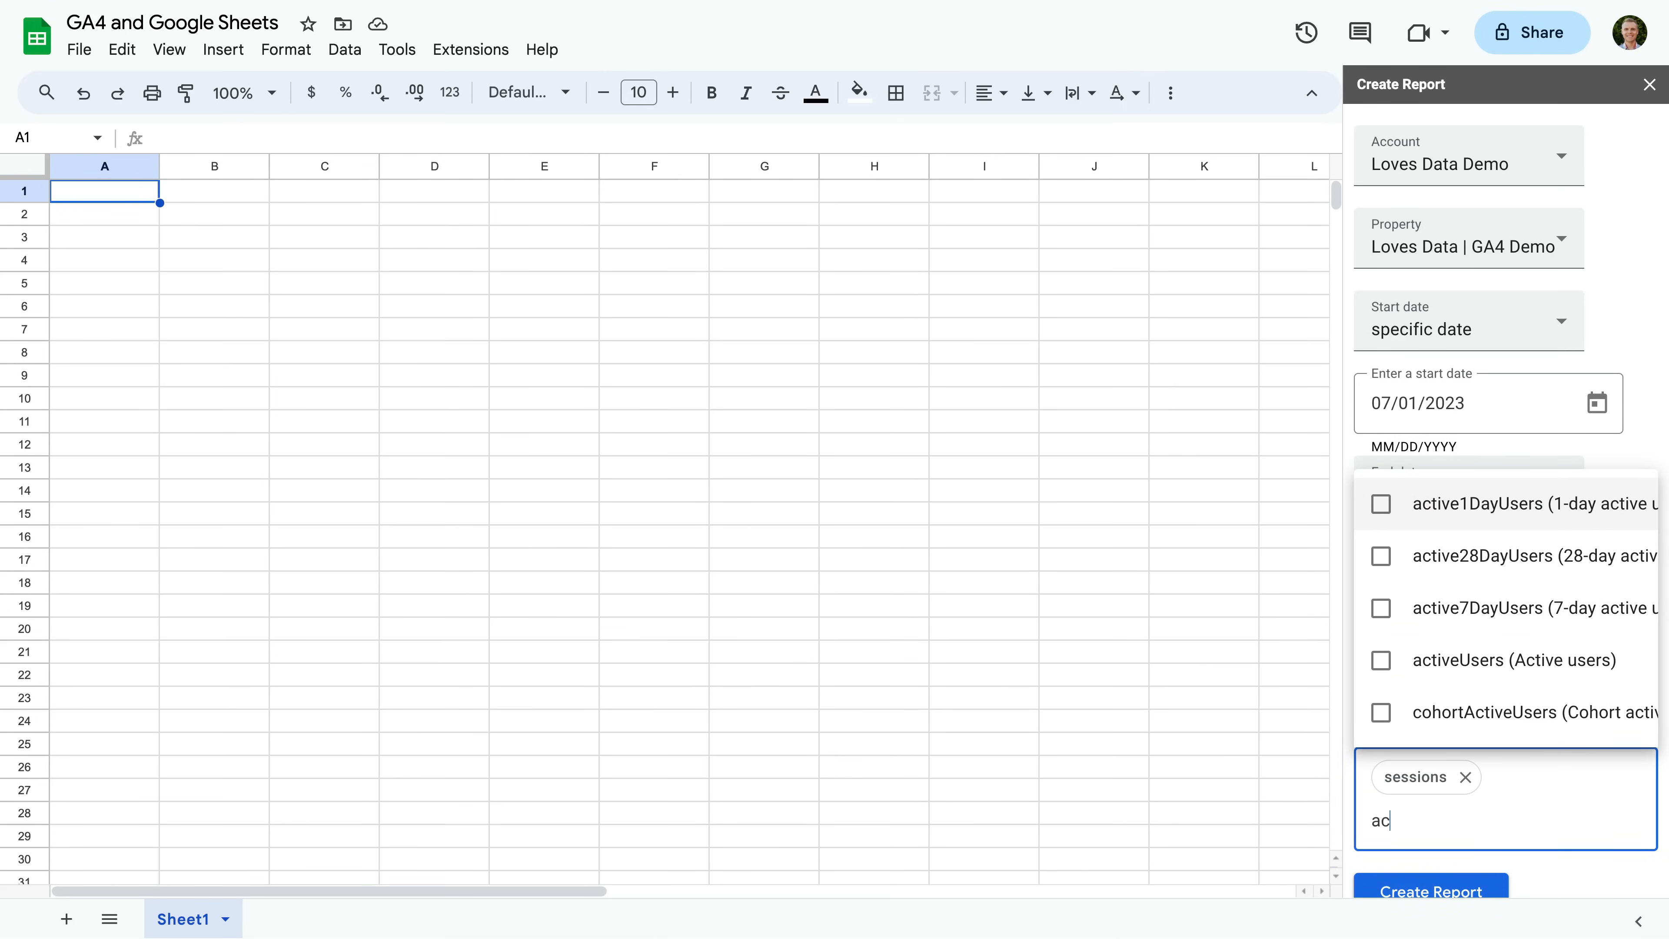
{"action": "type", "text": "tive"}
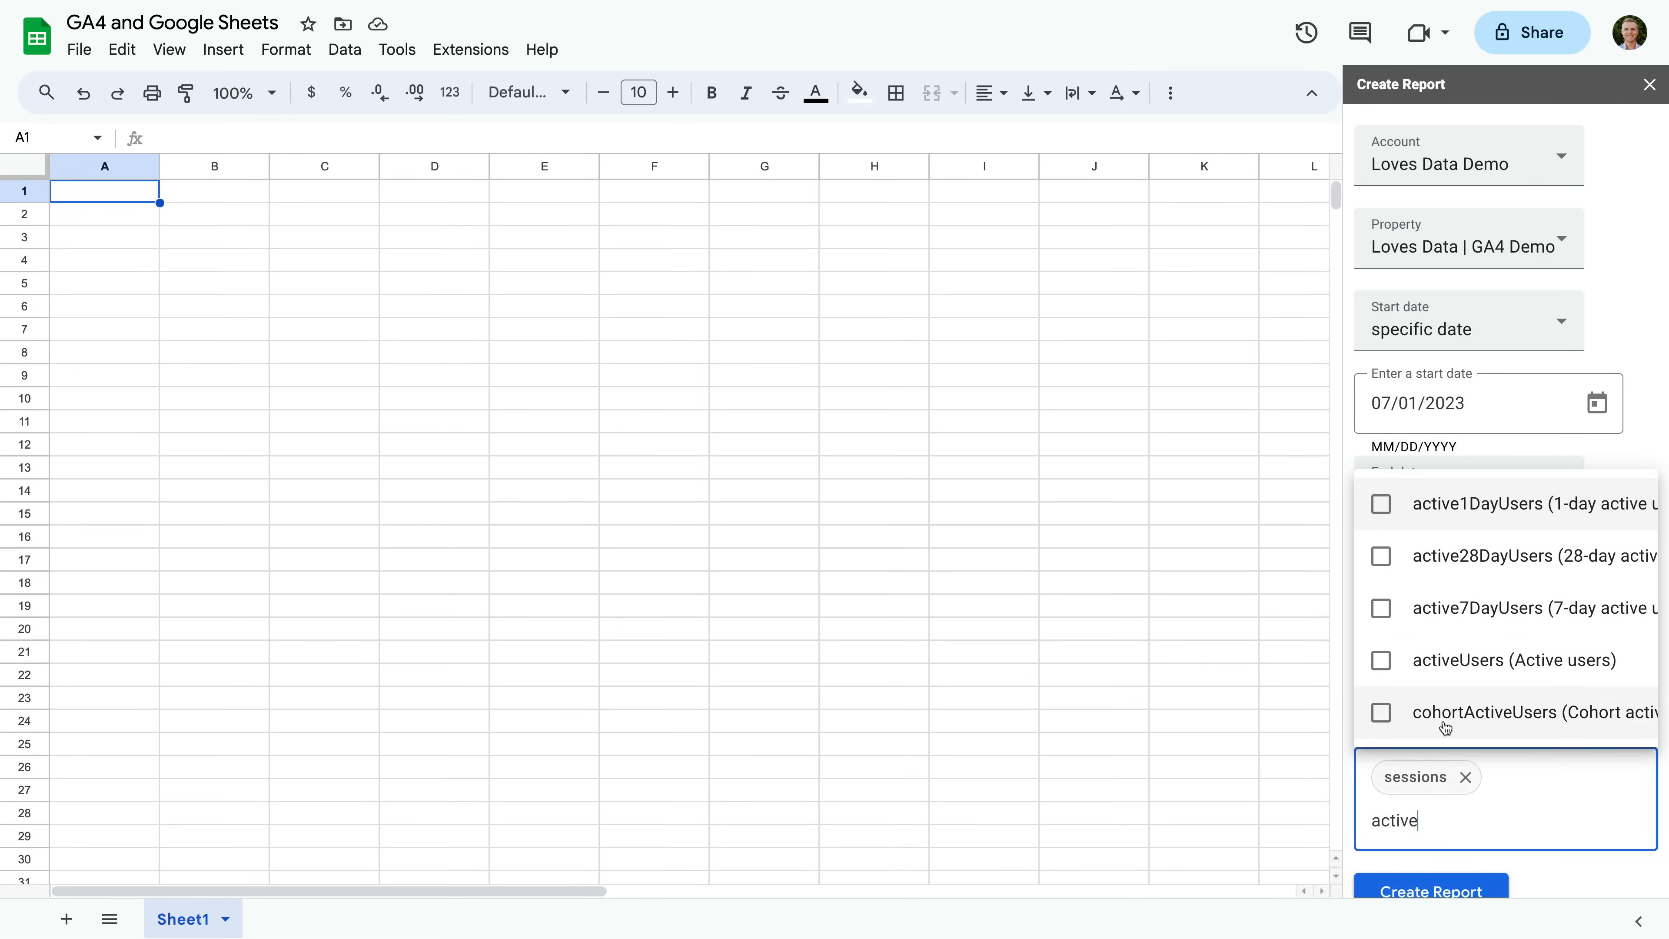
{"action": "left_click", "coordinate": [1382, 659]}
{"action": "type", "text": "new"}
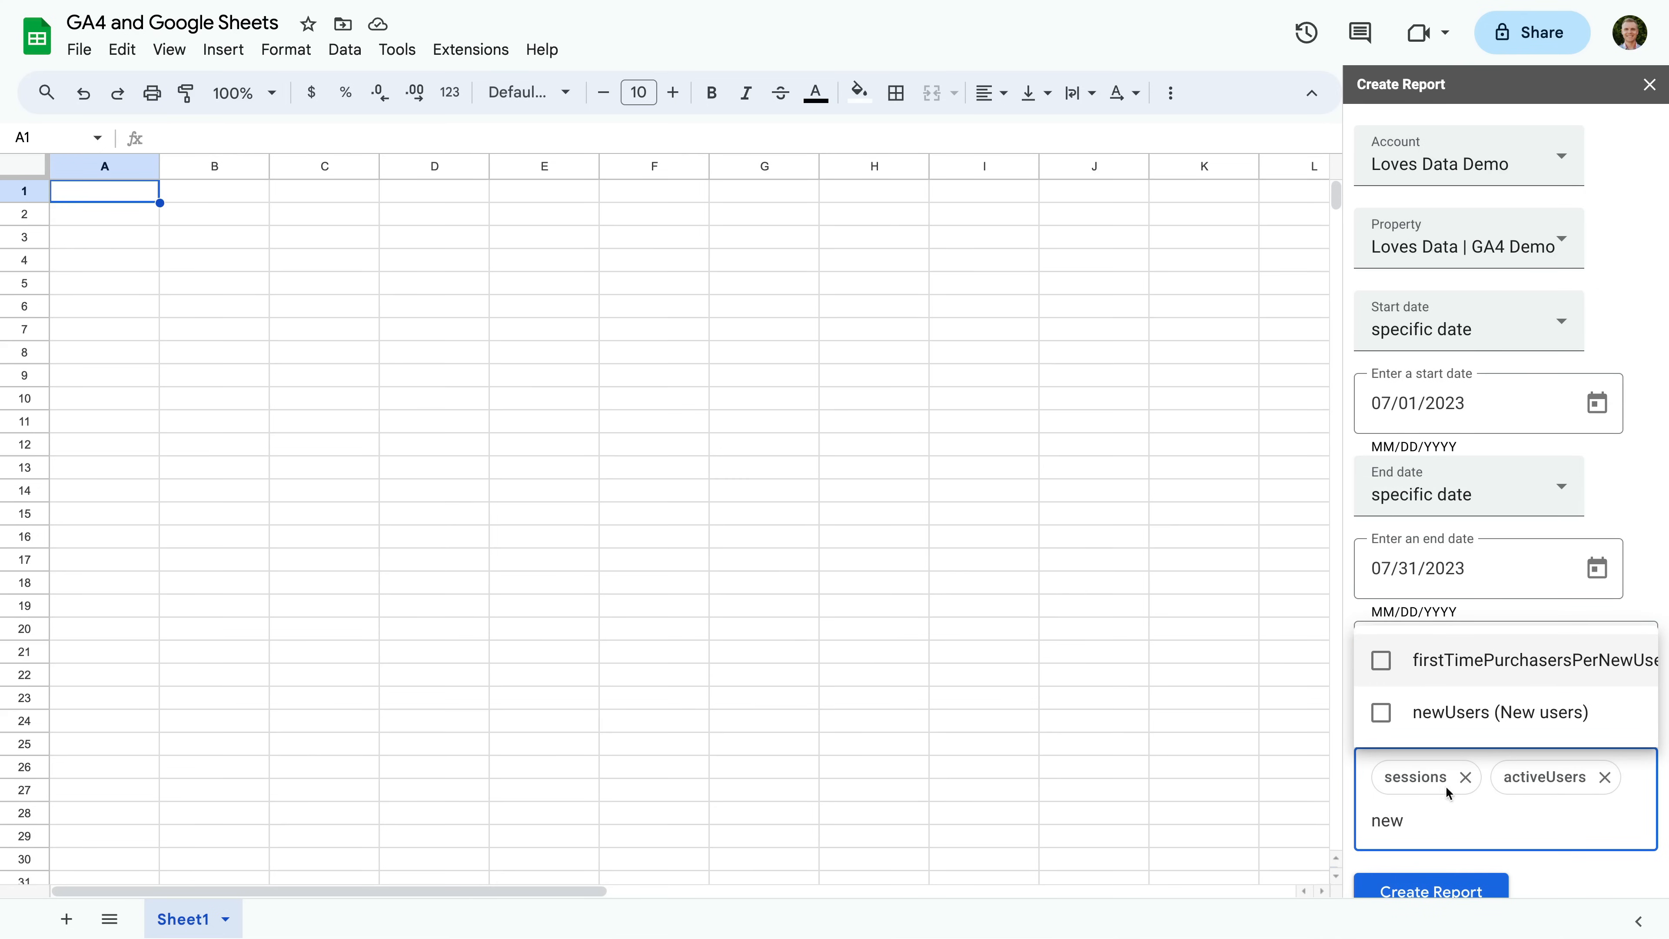
{"action": "left_click", "coordinate": [1382, 713]}
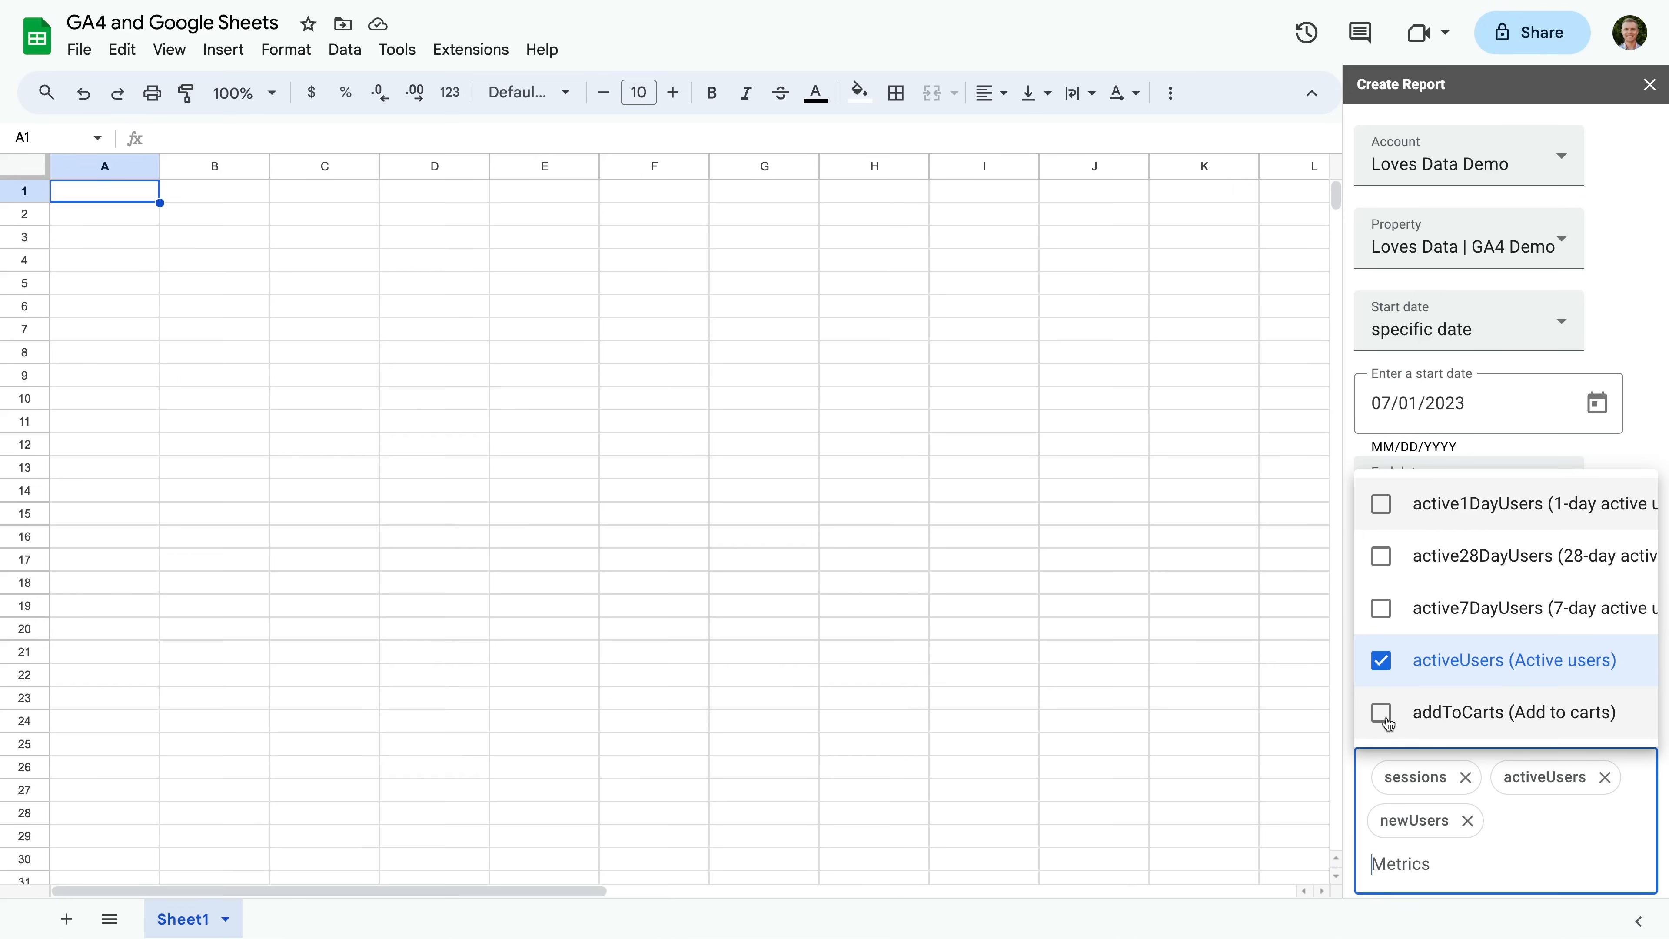
- Create the report configuration from the chosen dates, dimension and metrics
{"action": "left_click", "coordinate": [1660, 782]}
{"action": "scroll", "coordinate": [1660, 782], "scroll_direction": "down", "scroll_amount": 2}
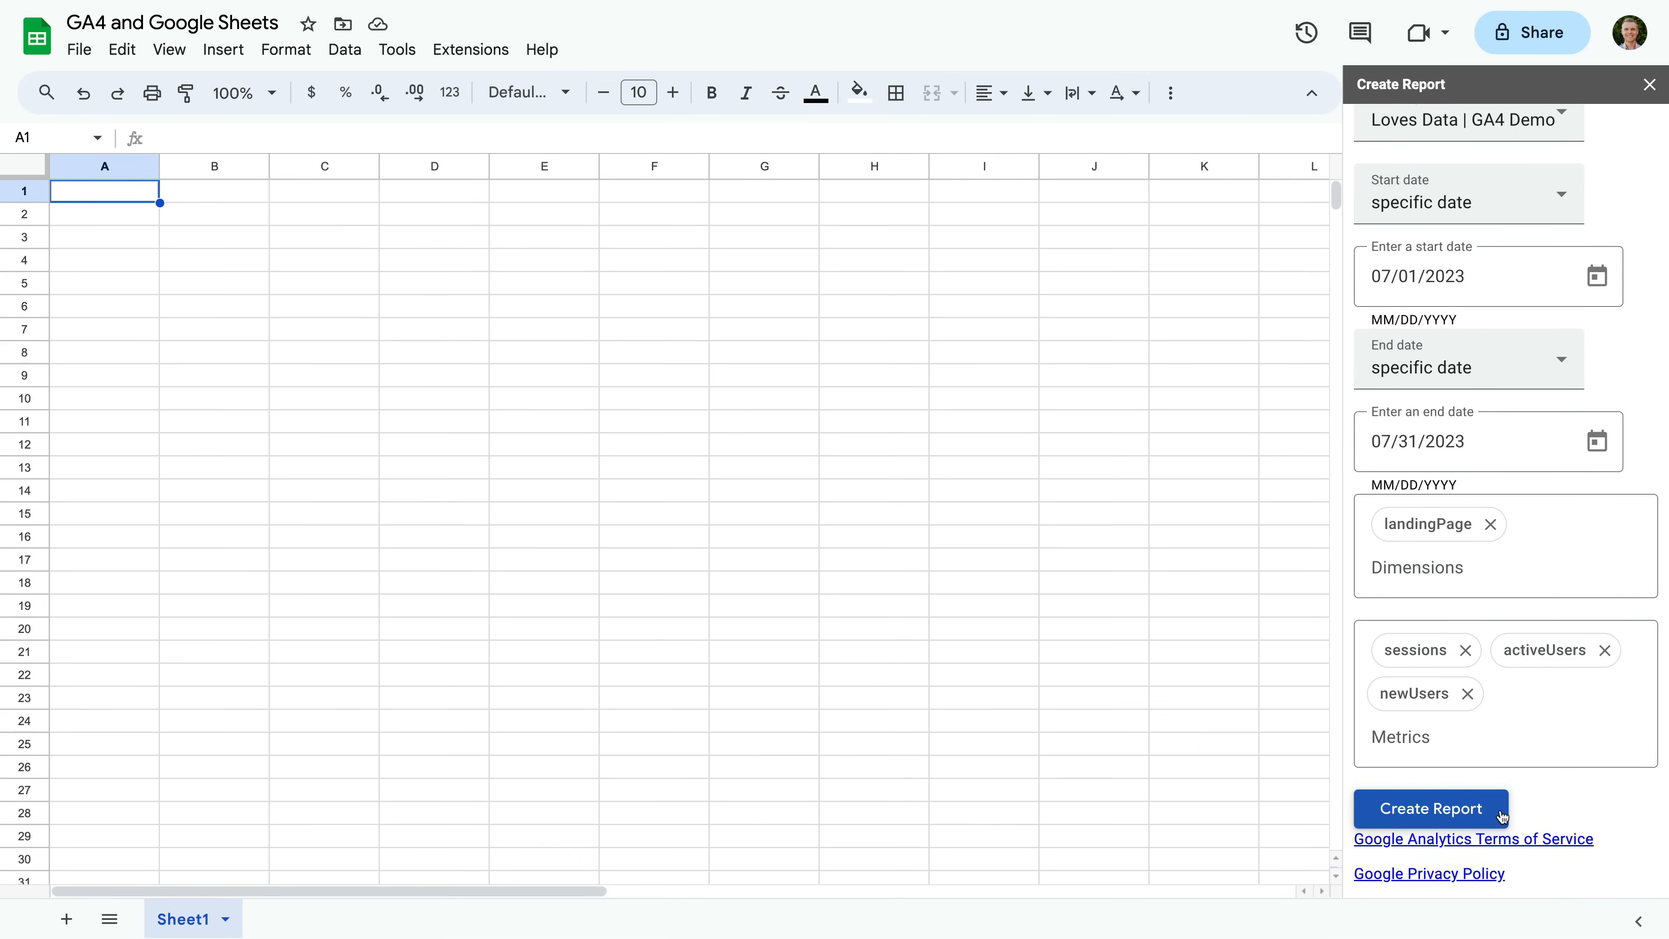
{"action": "left_click", "coordinate": [1432, 808]}
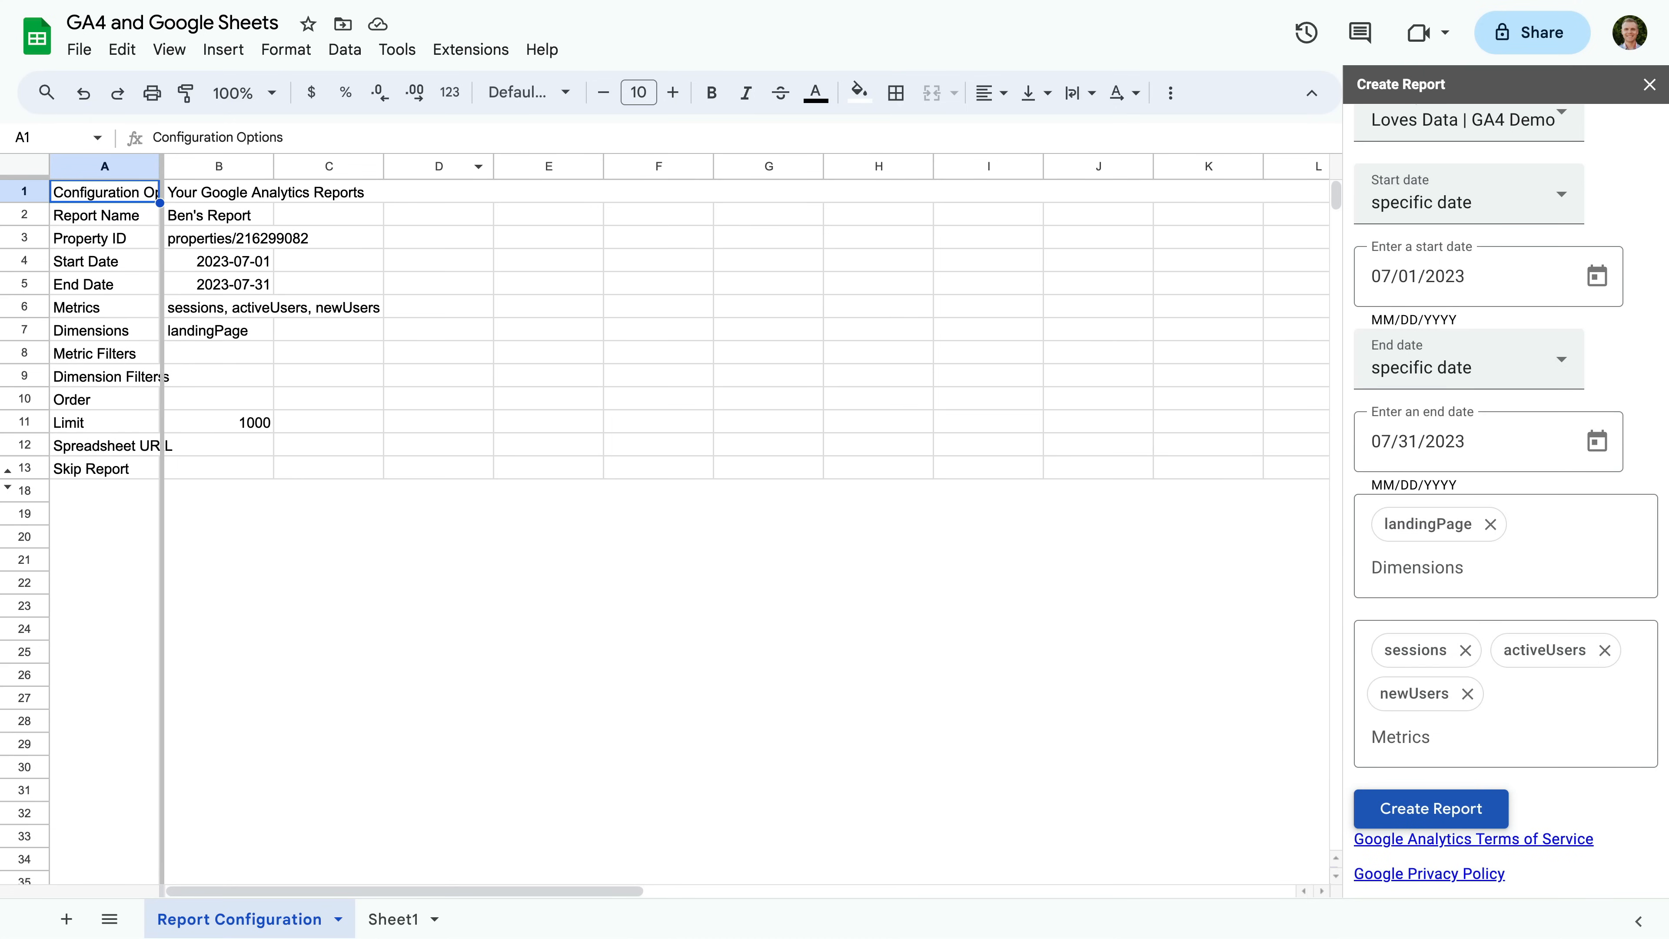
- Run the configured report with GA4 Reports Builder and open its results sheet
{"action": "left_click", "coordinate": [469, 51]}
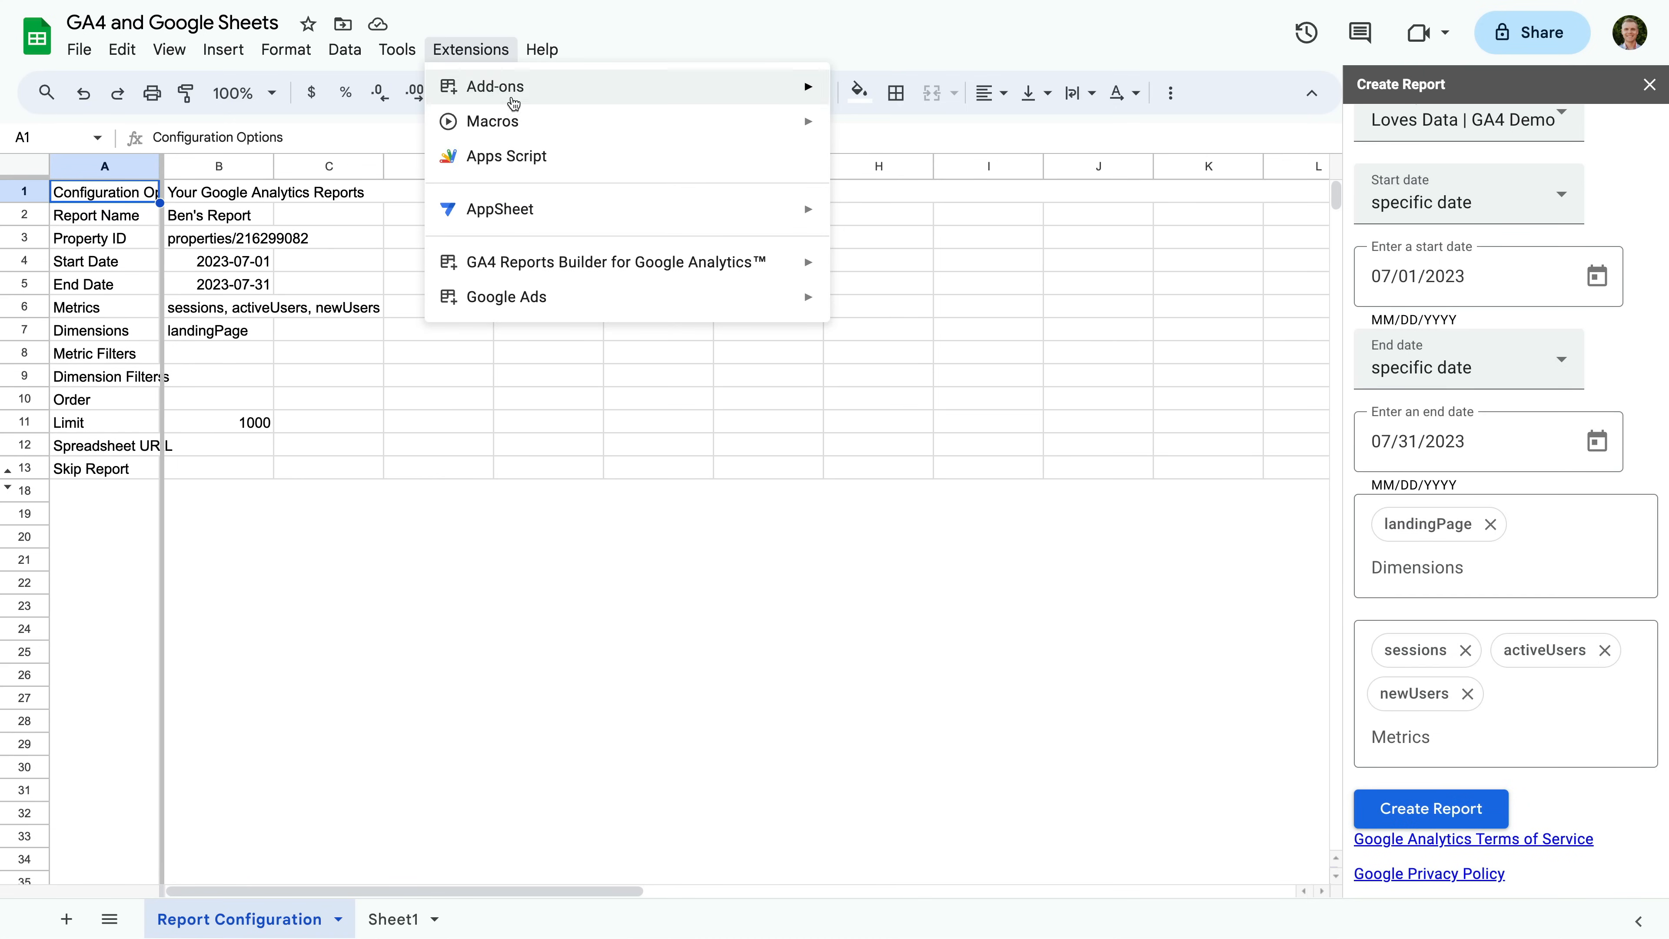
{"action": "mouse_move", "coordinate": [634, 268]}
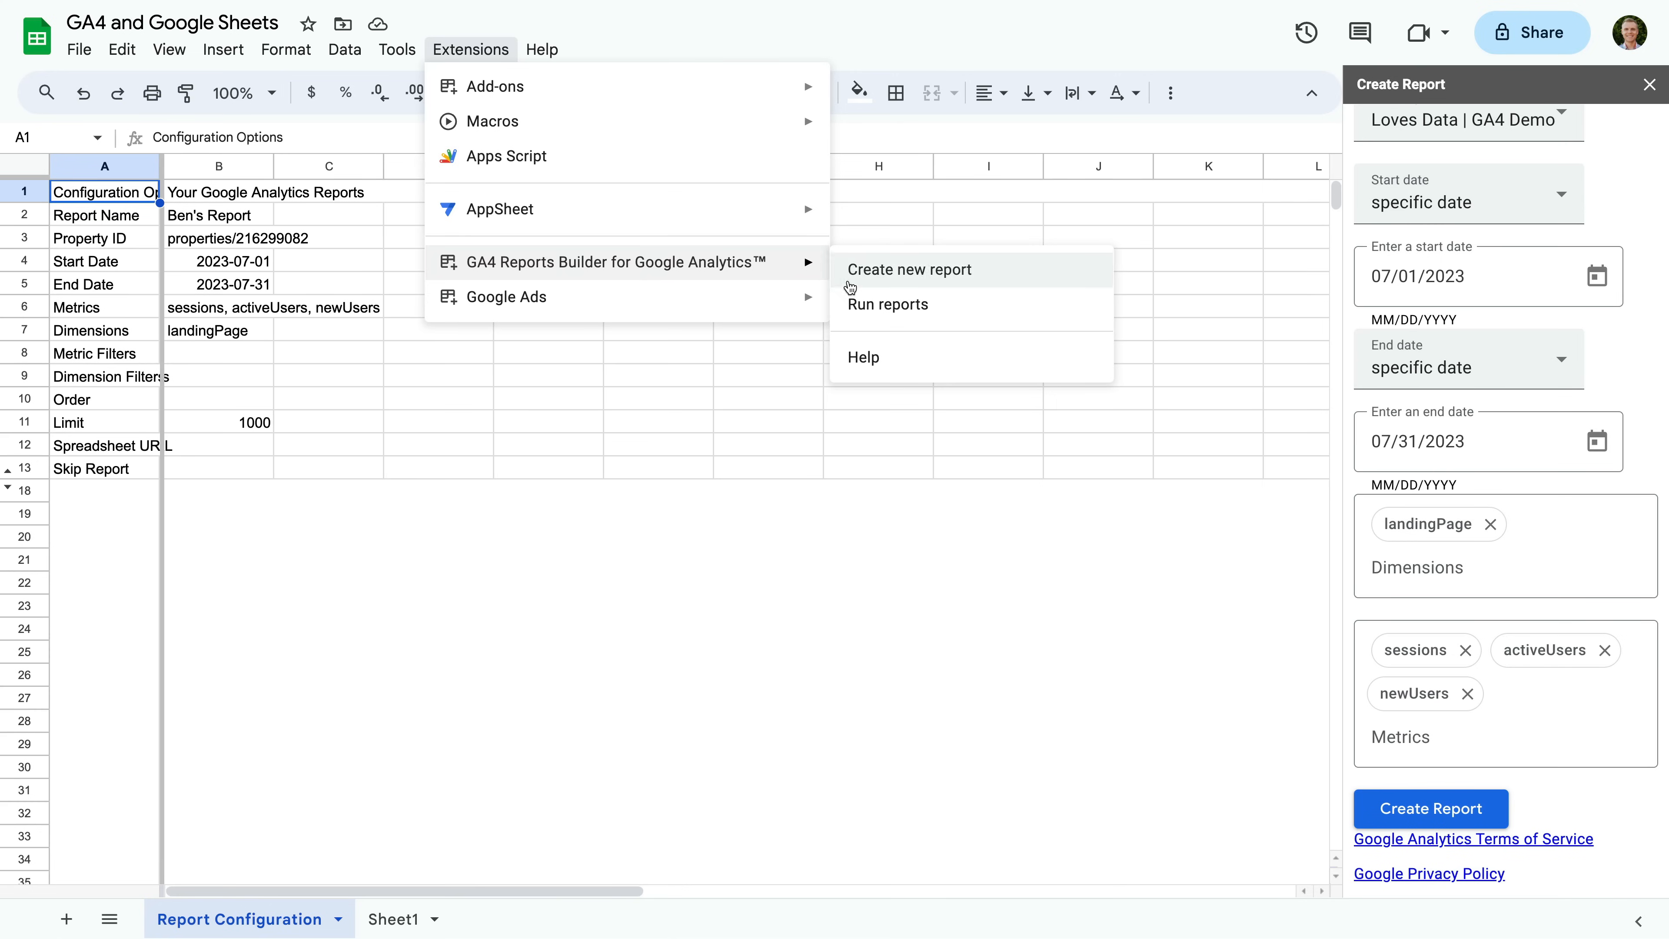
{"action": "left_click", "coordinate": [905, 314]}
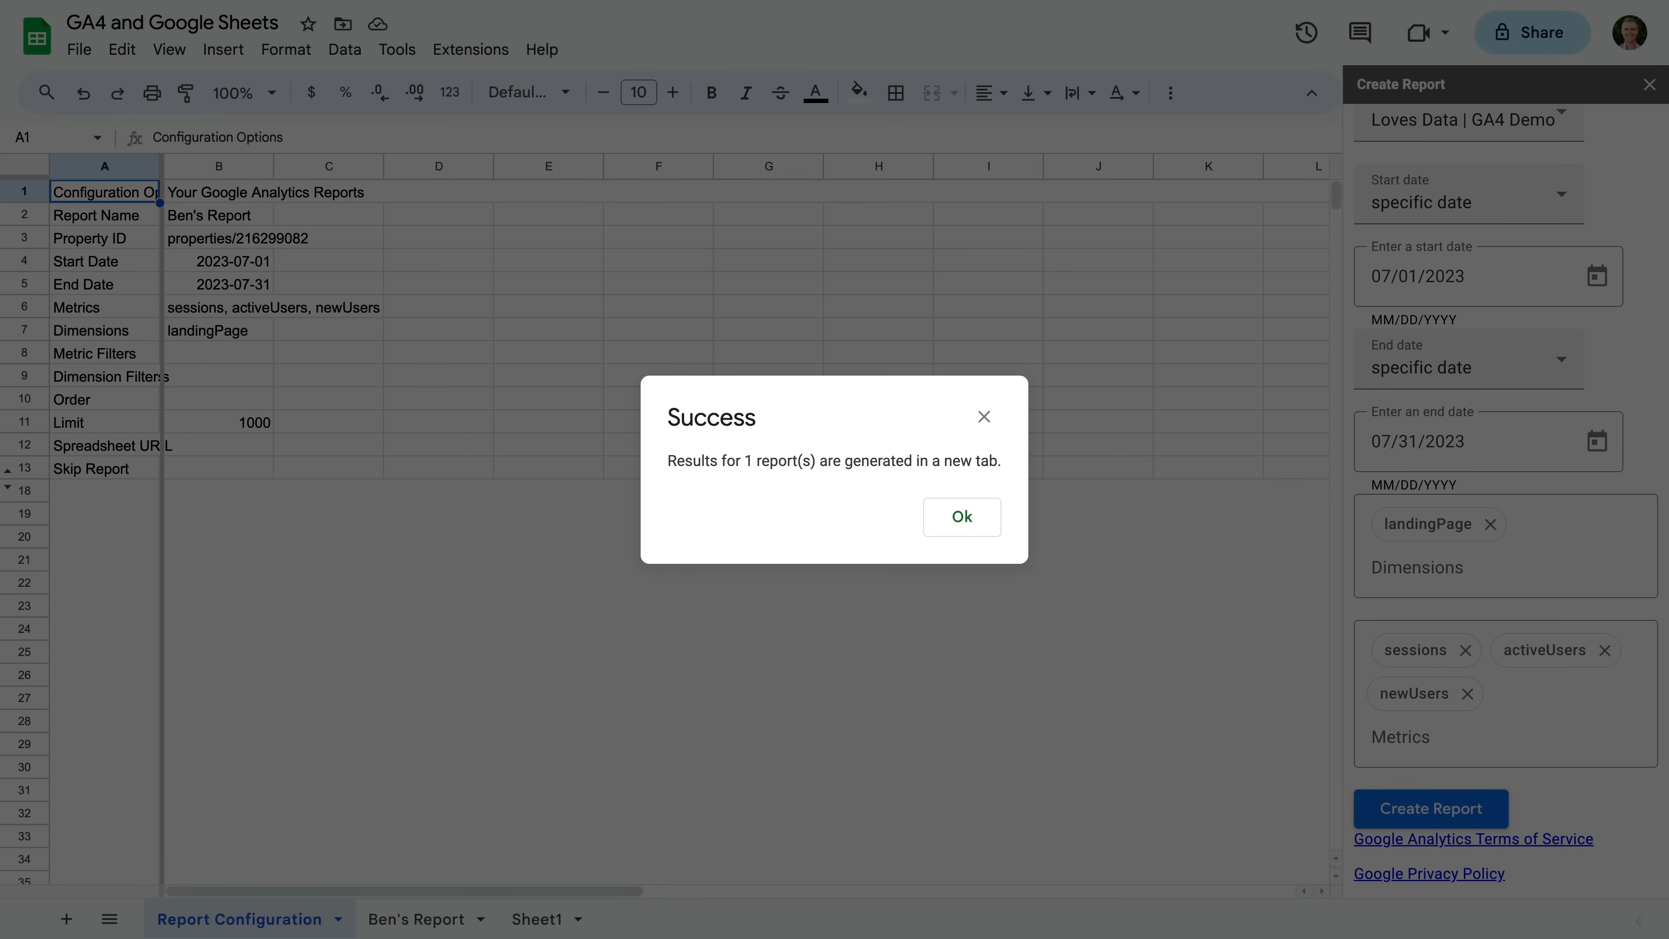
{"action": "left_click", "coordinate": [955, 519]}
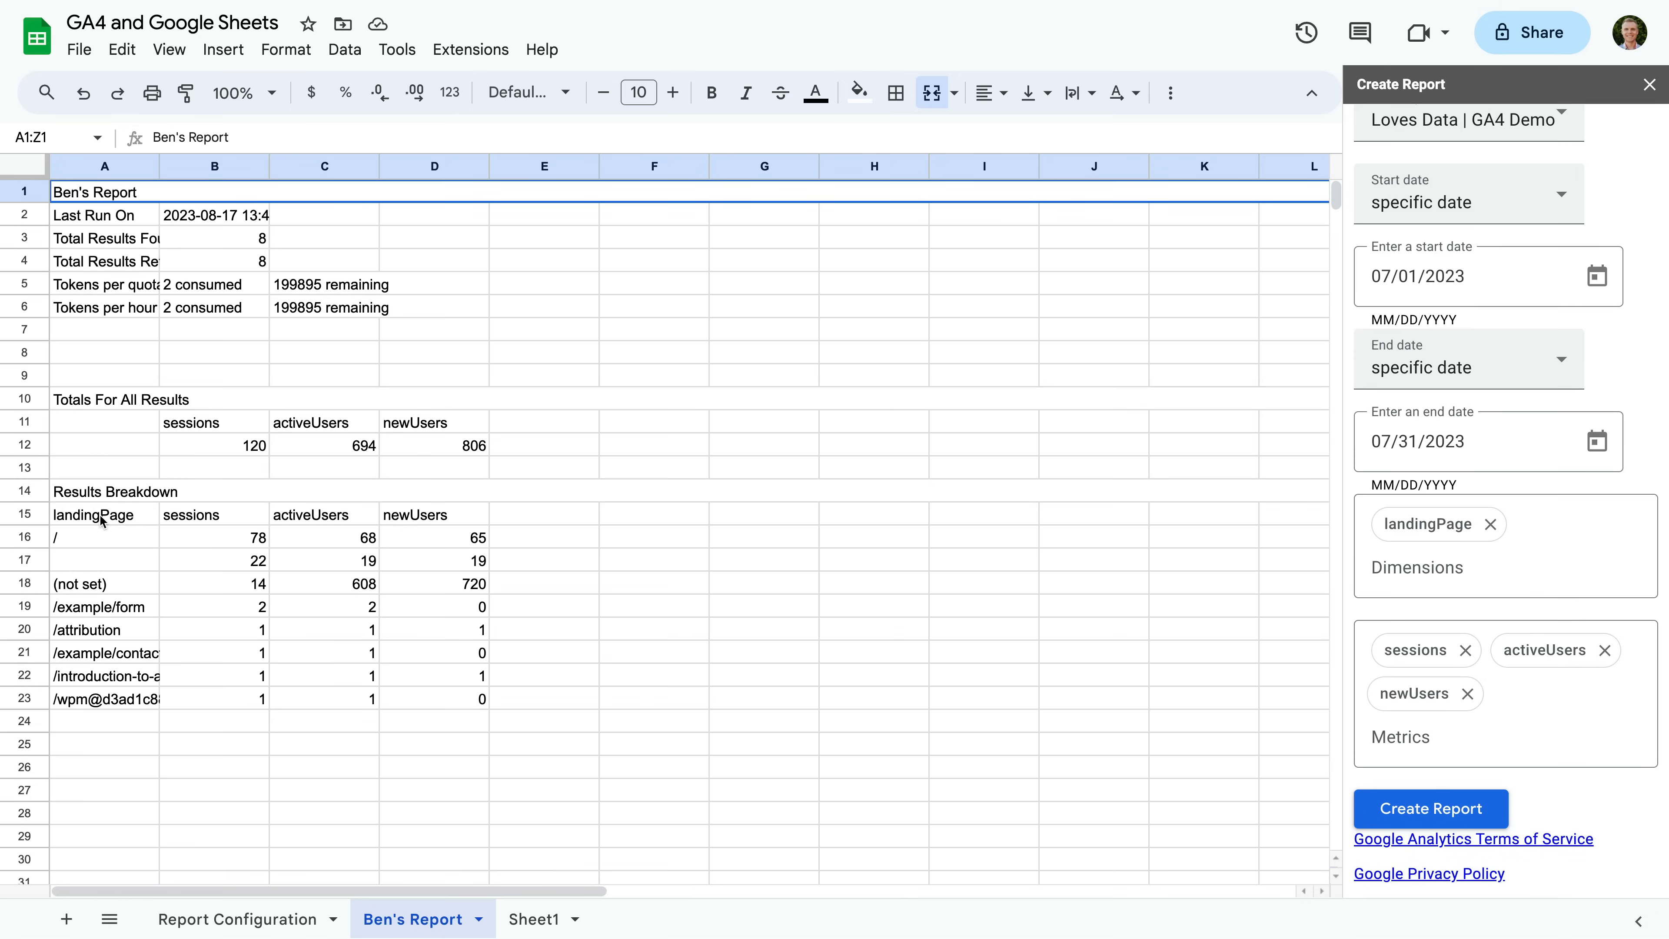
- Insert a chart of the landingPage and sessions columns in the results breakdown, range A15:B23
{"action": "left_click", "coordinate": [26, 513]}
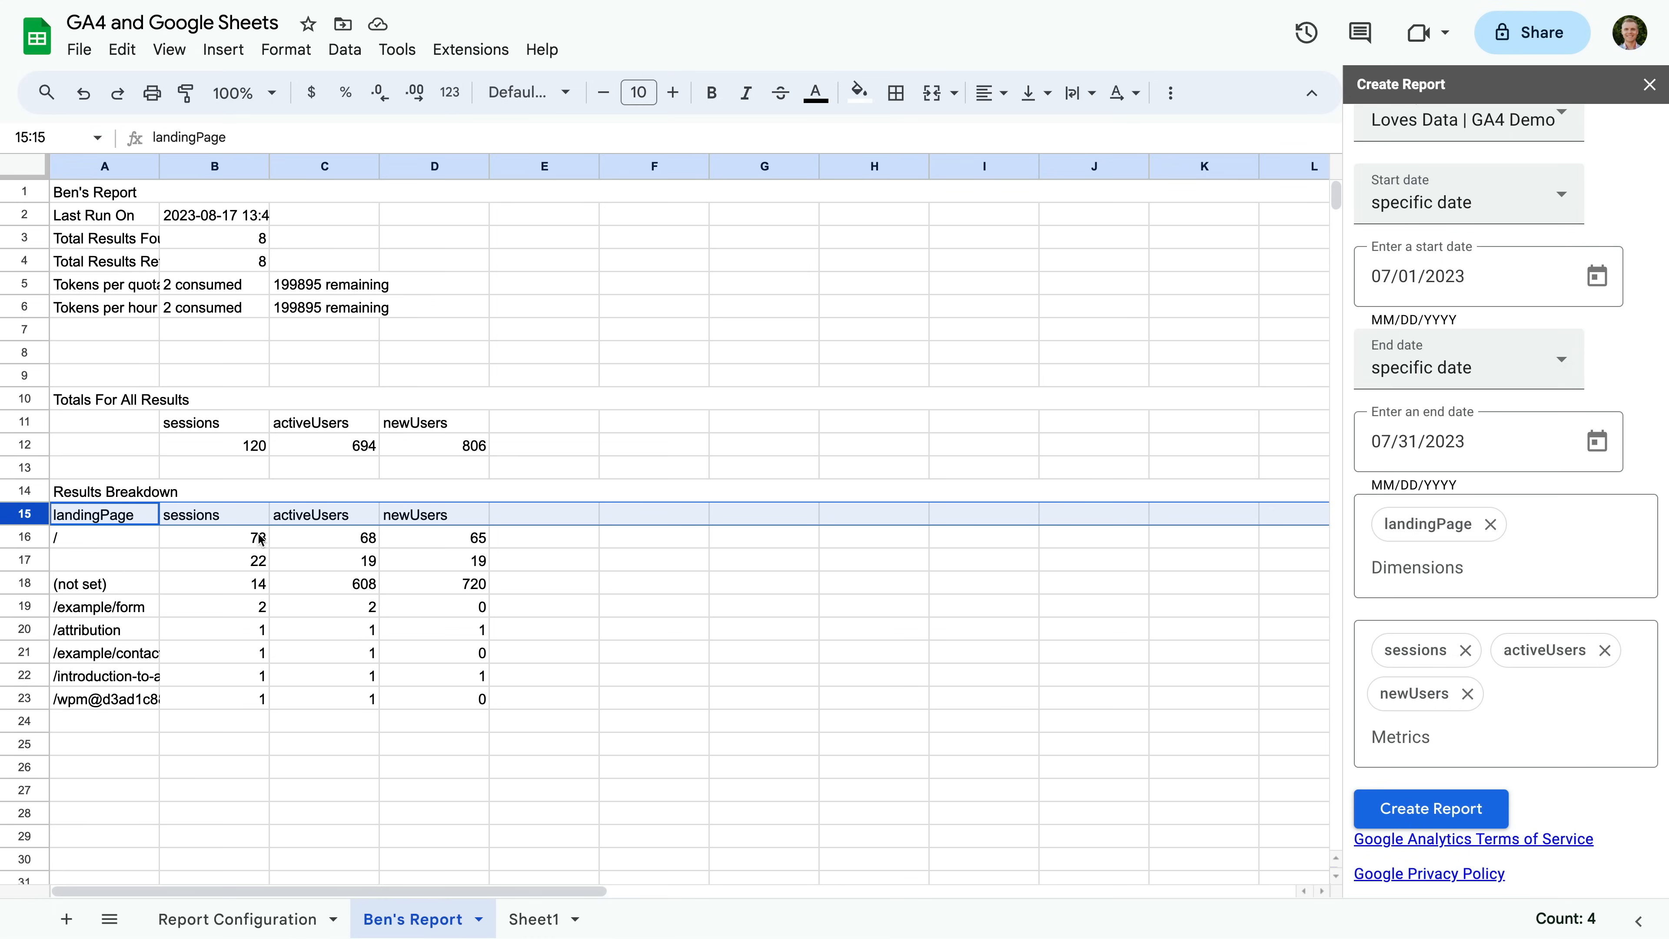
{"action": "left_click", "coordinate": [135, 517]}
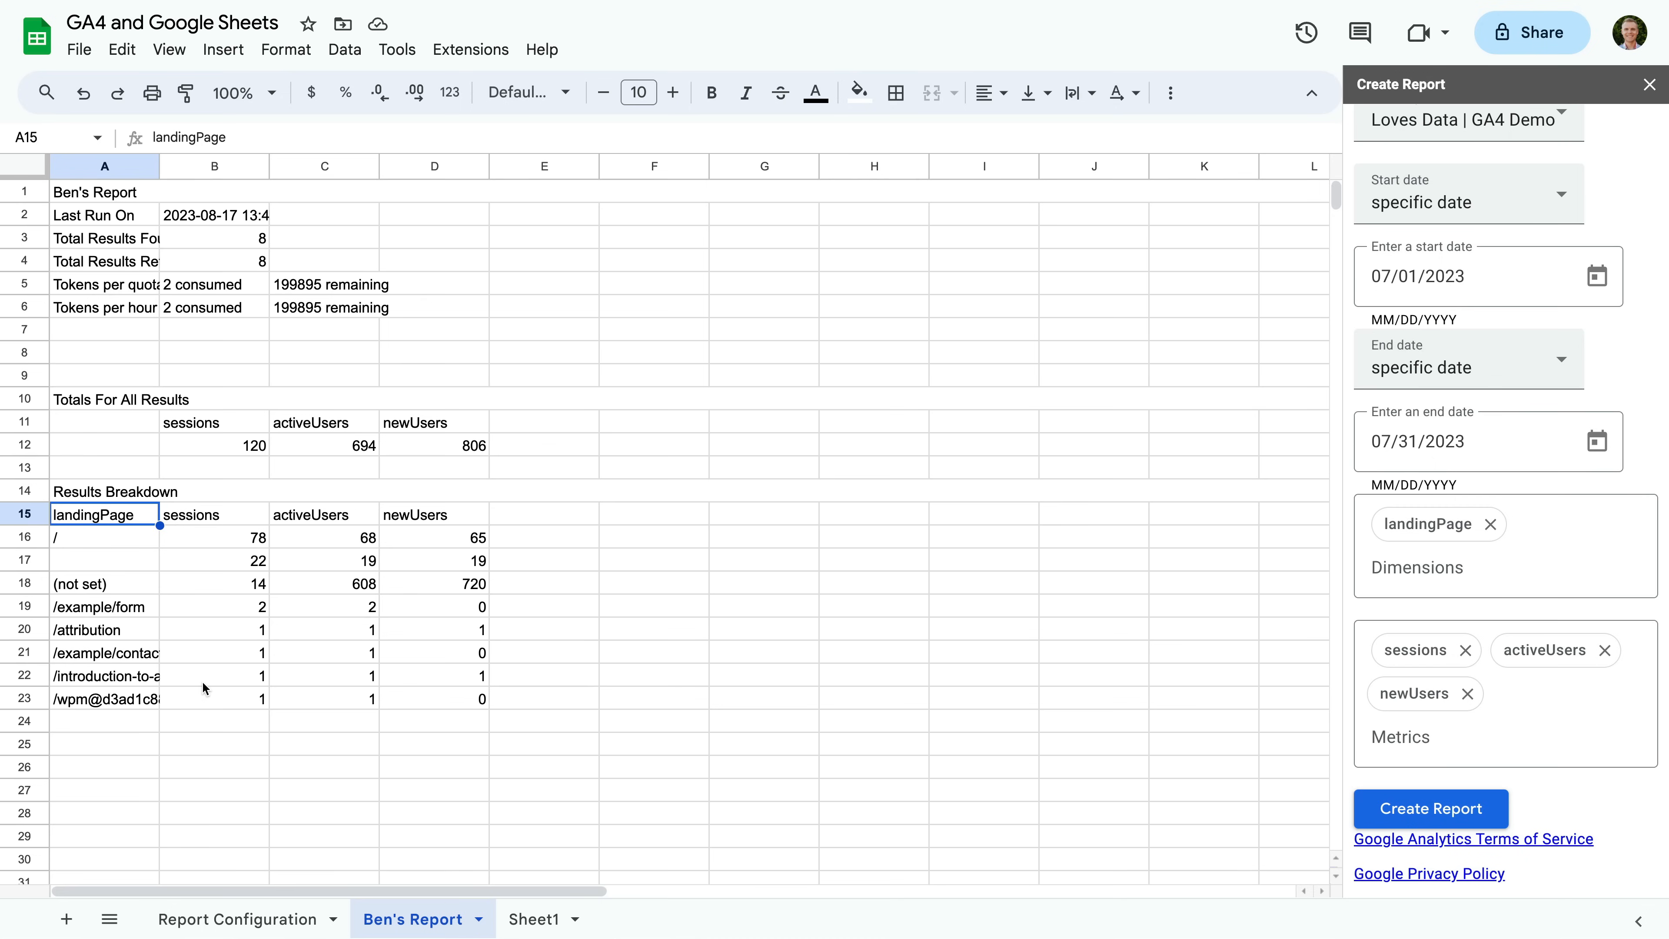
{"action": "left_click", "coordinate": [223, 694], "text": "shift"}
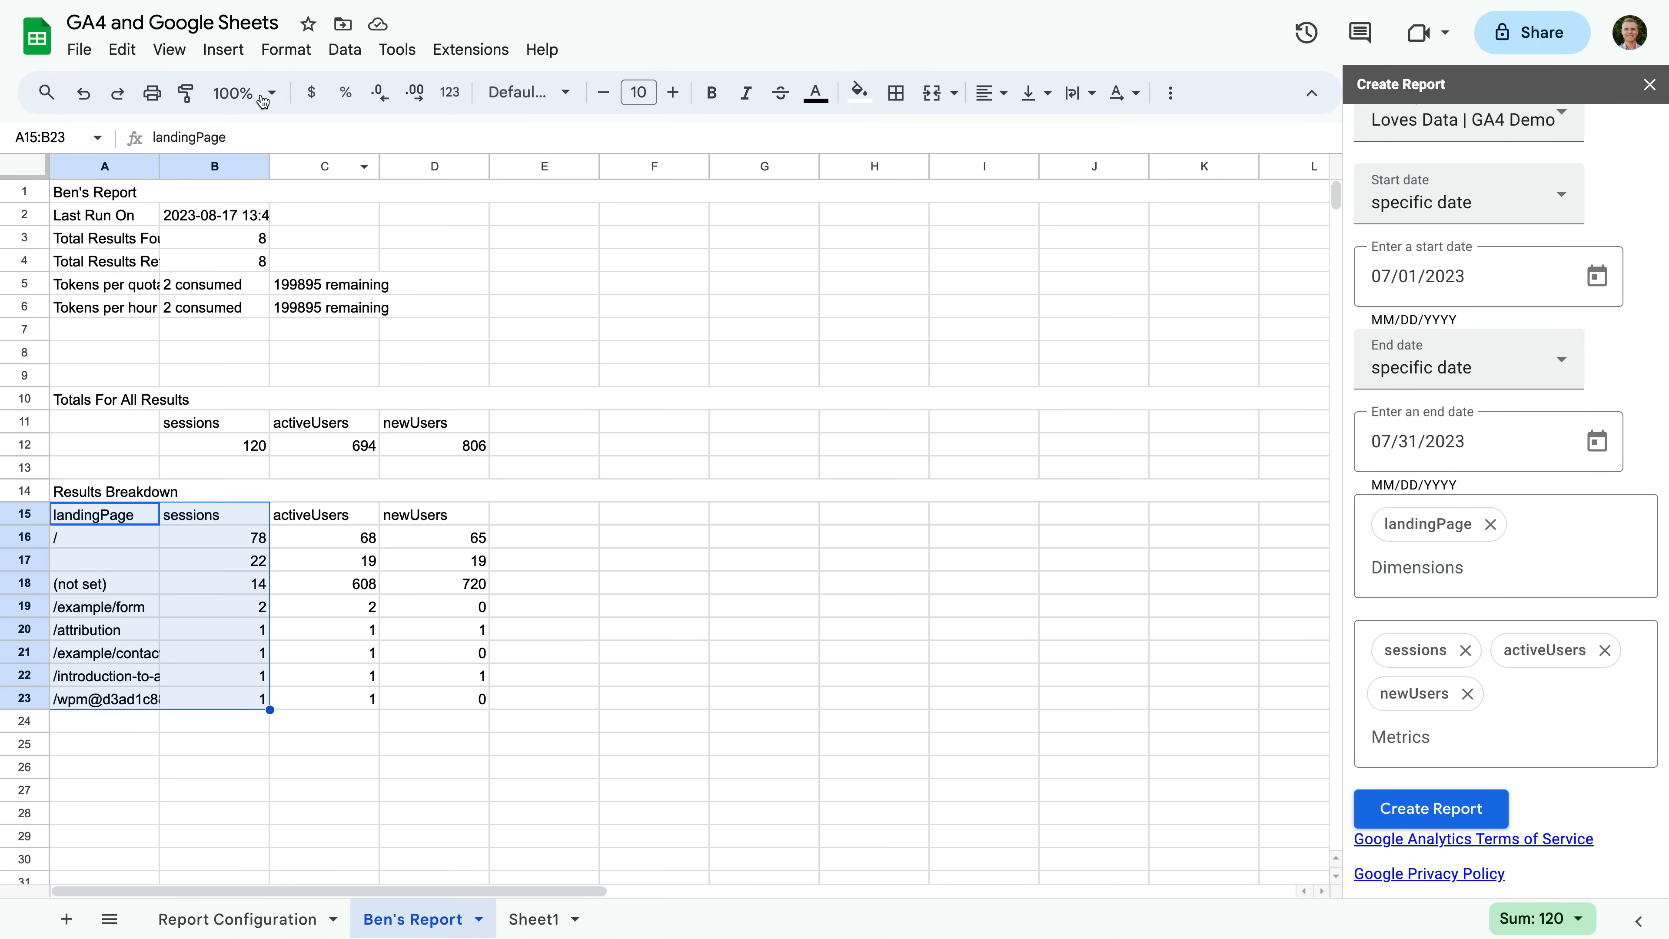
{"action": "left_click", "coordinate": [244, 53]}
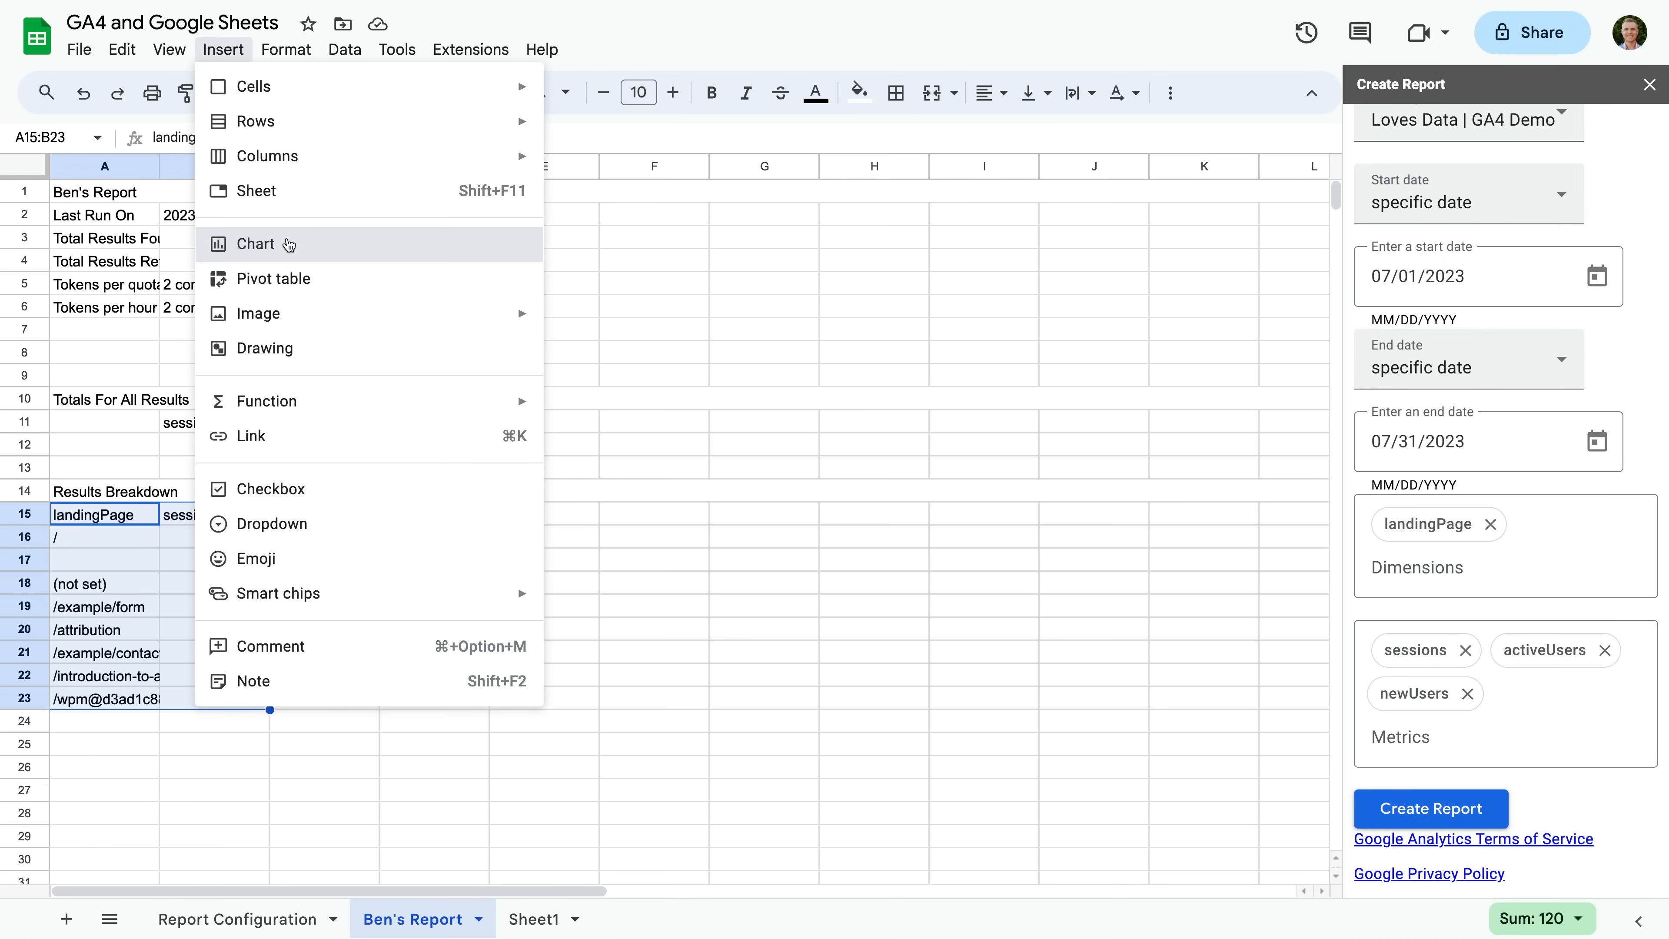
{"action": "left_click", "coordinate": [287, 242]}
- Move the chart beside the report data and change its type to the suggested horizontal bar chart
{"action": "left_click_drag", "start_coordinate": [549, 343], "coordinate": [902, 255]}
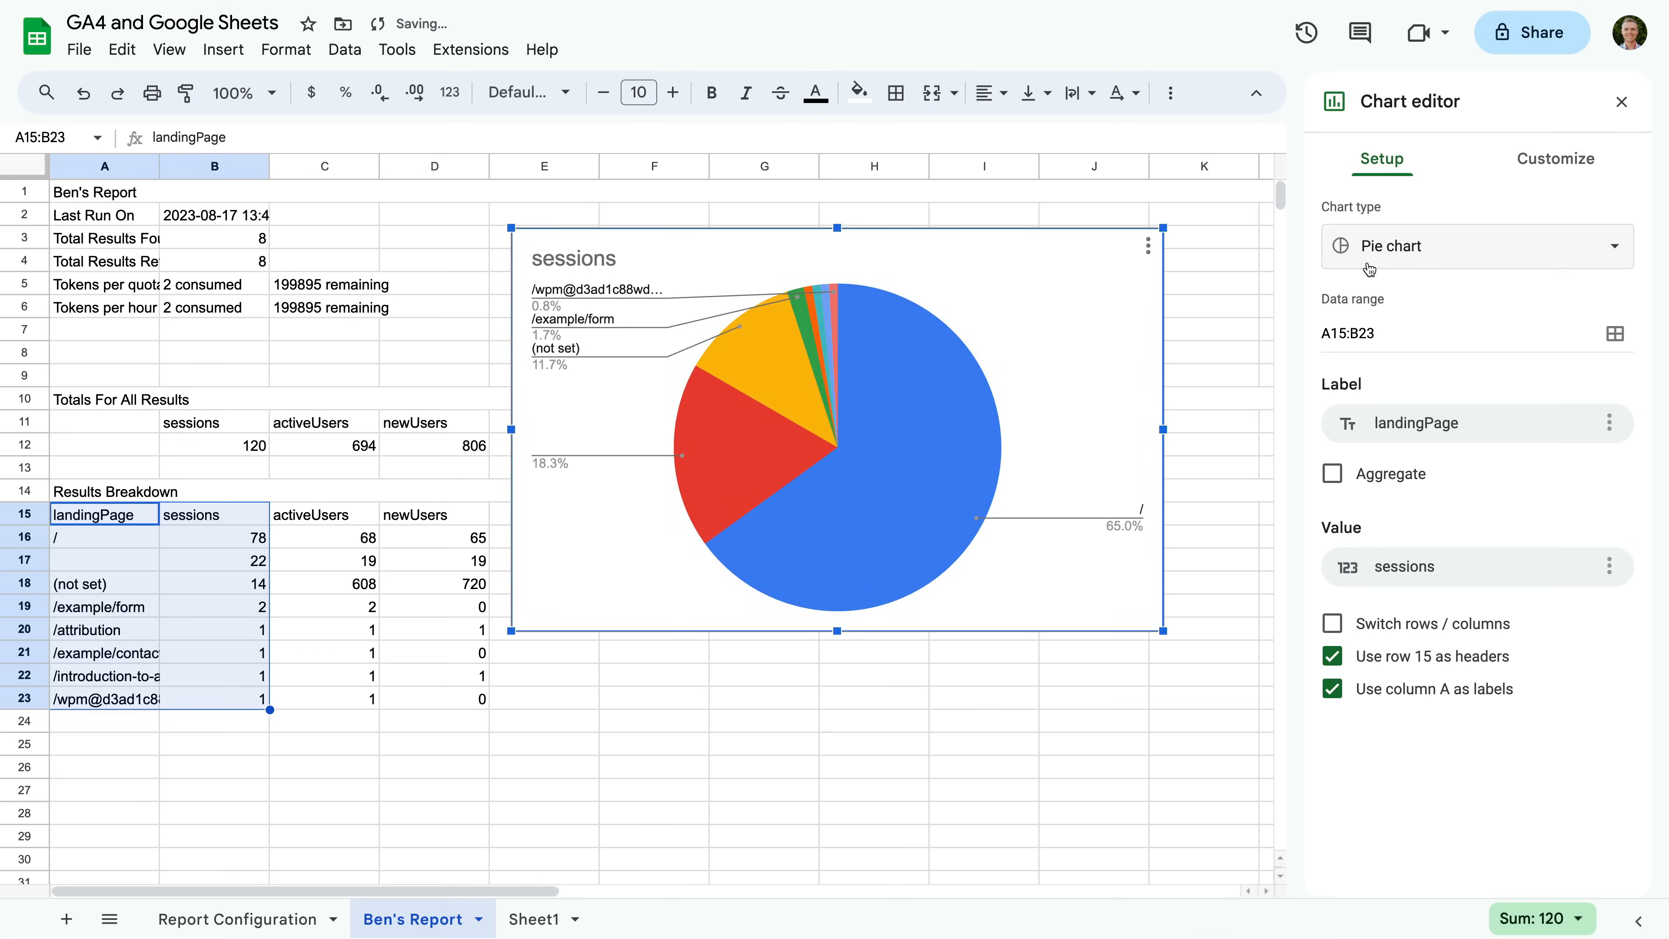
{"action": "left_click", "coordinate": [1440, 259]}
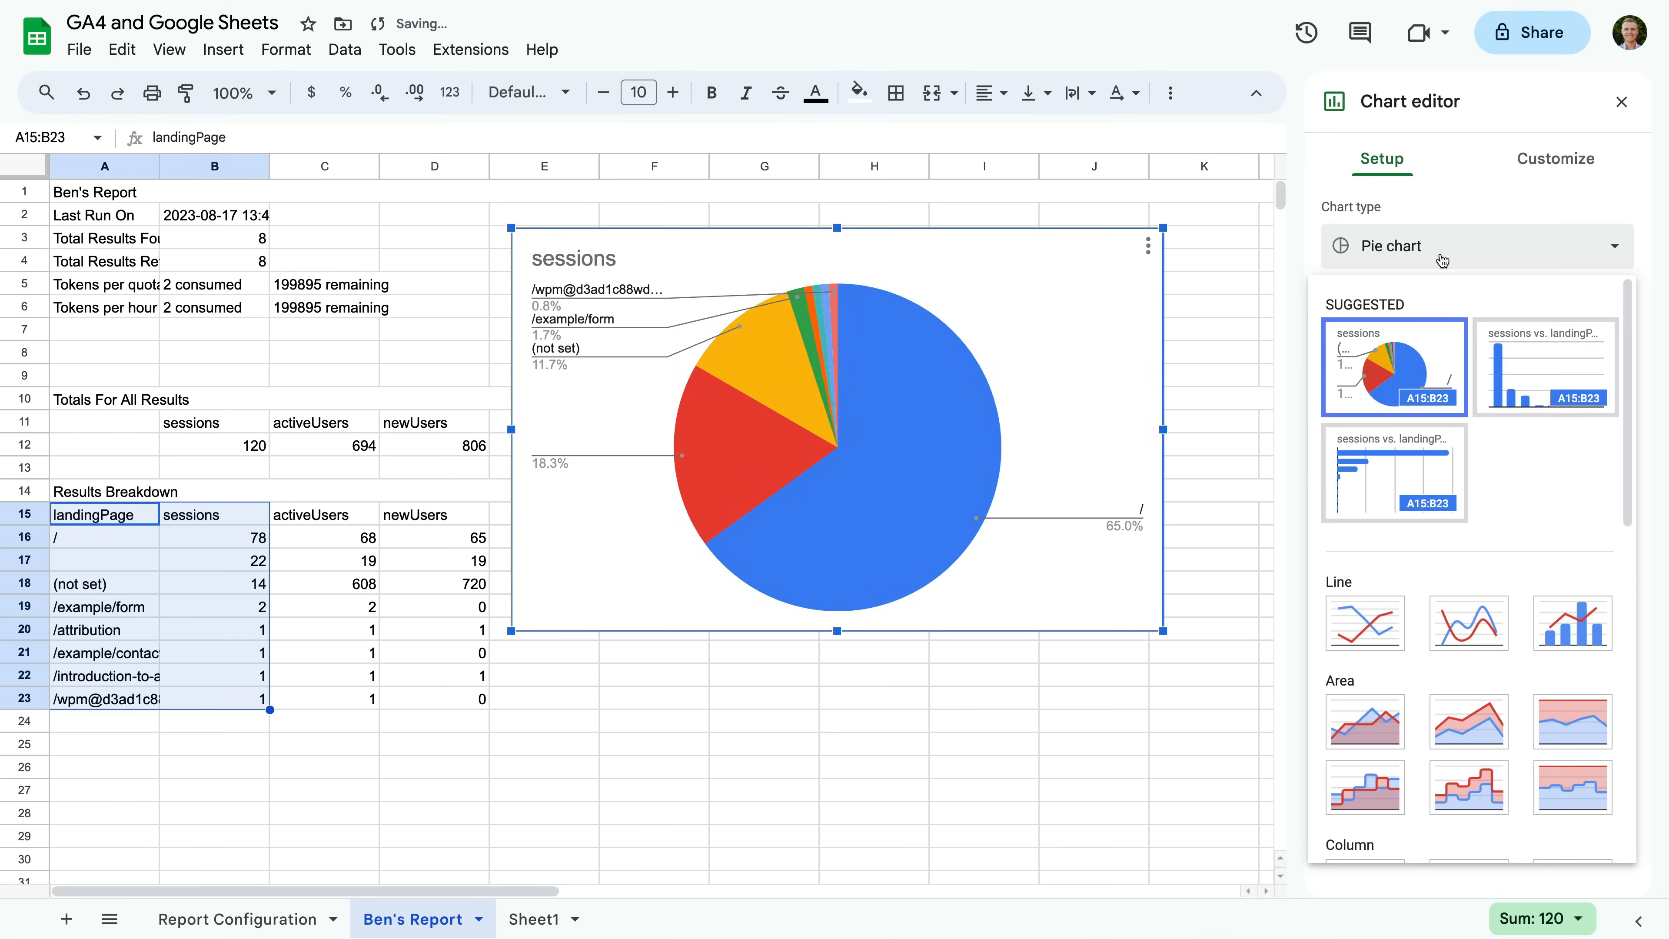
{"action": "left_click", "coordinate": [1412, 465]}
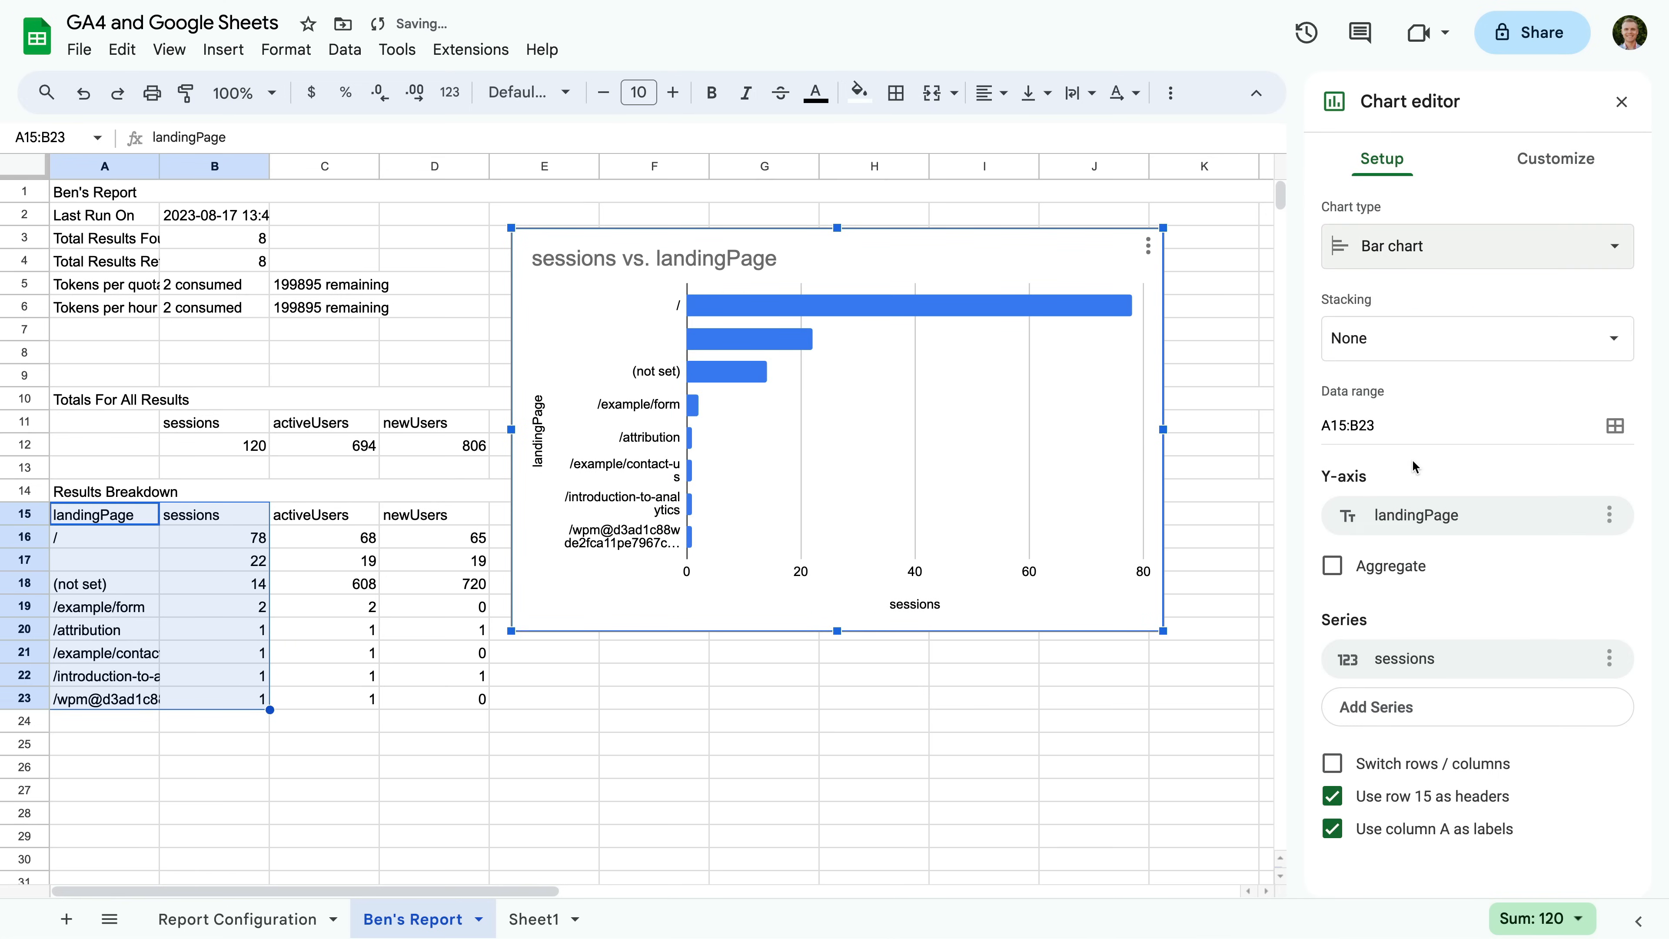